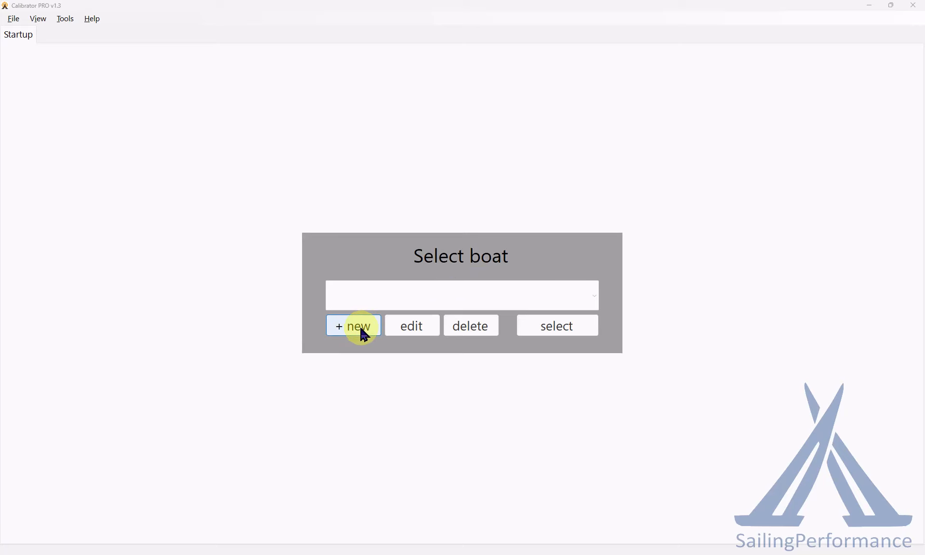
Create a new boat and set its speedo's advanced calibration to the 2D table
left_click(364, 333)
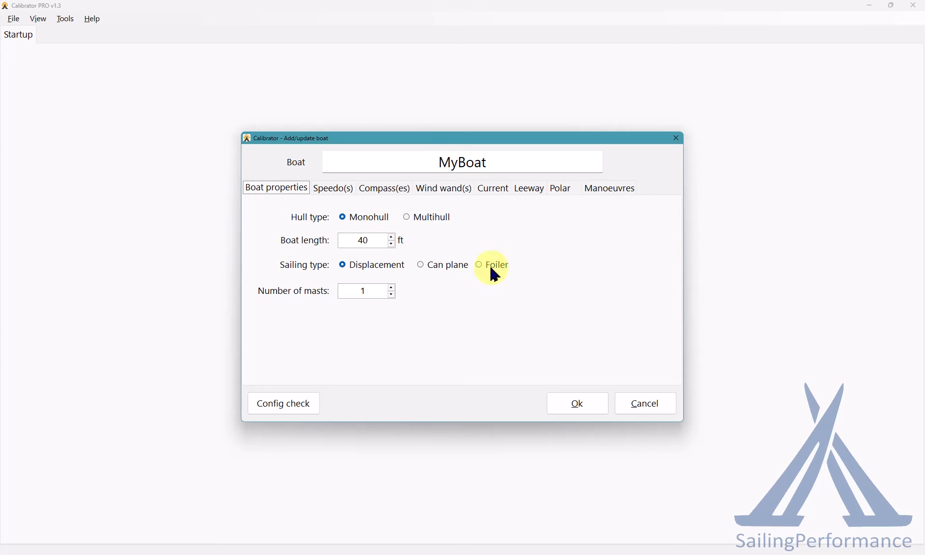
left_click(333, 192)
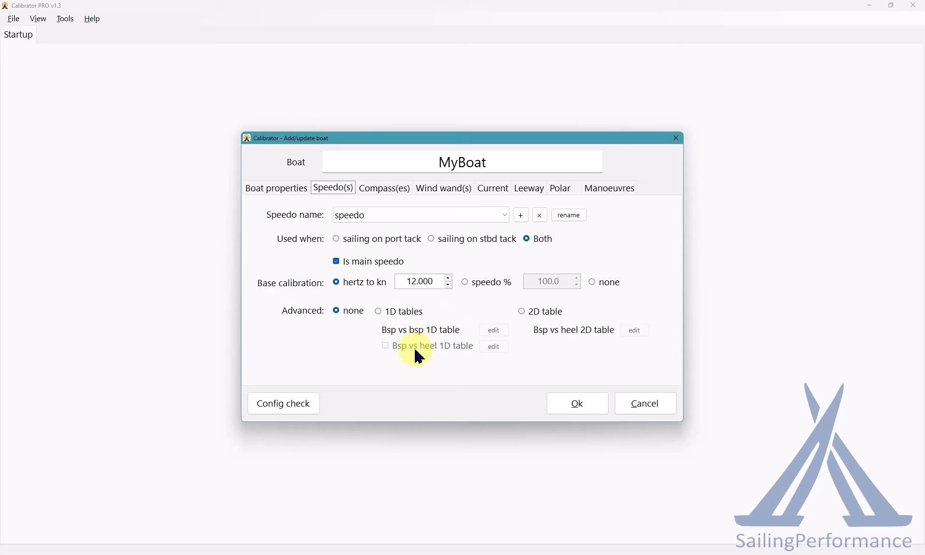
left_click(524, 313)
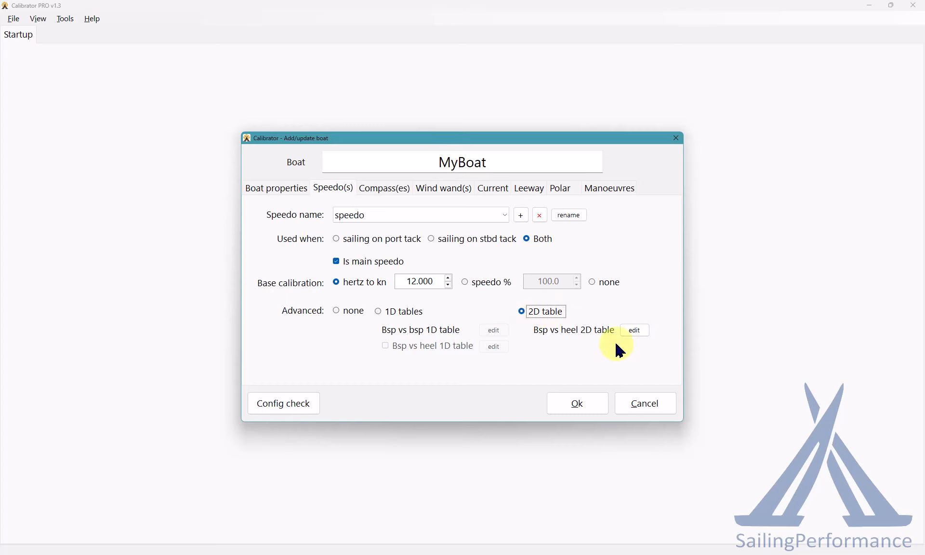
Examine the Bsp vs heel 2D calibration table with all heel columns in view, including its file options, and accept it
left_click(635, 331)
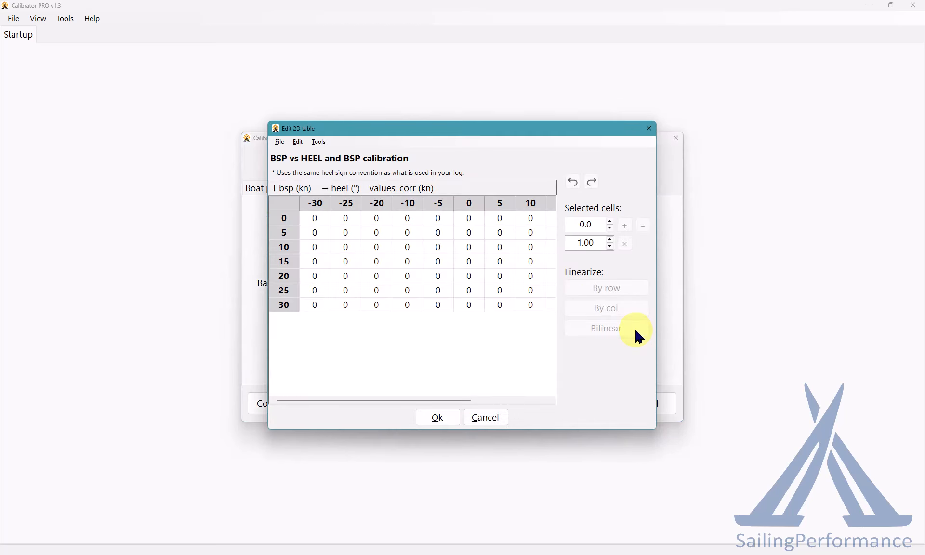
left_click_drag(657, 429, 810, 415)
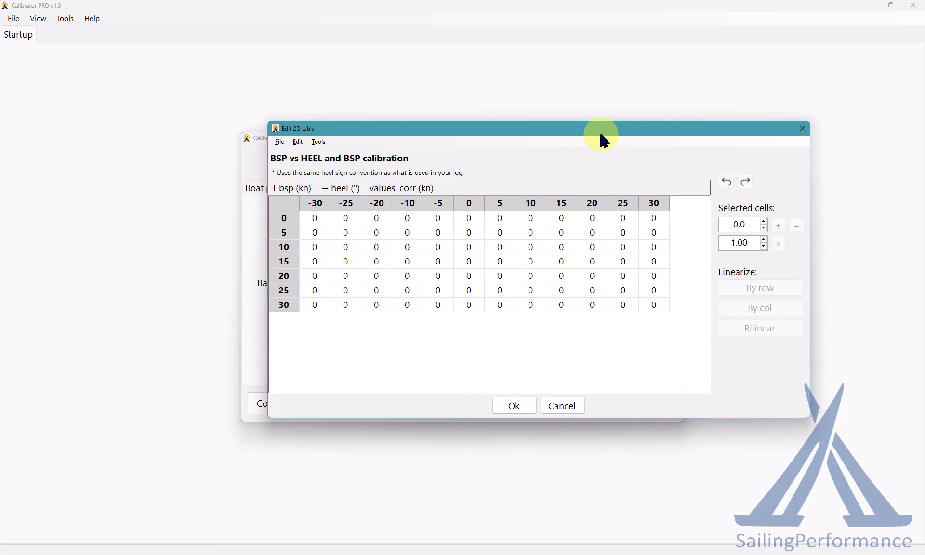
left_click_drag(600, 140, 471, 159)
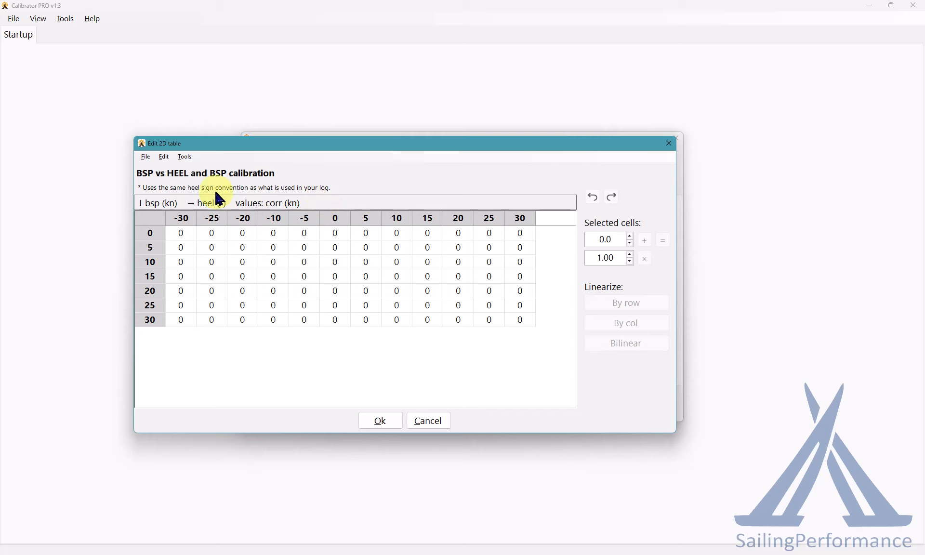
left_click(144, 157)
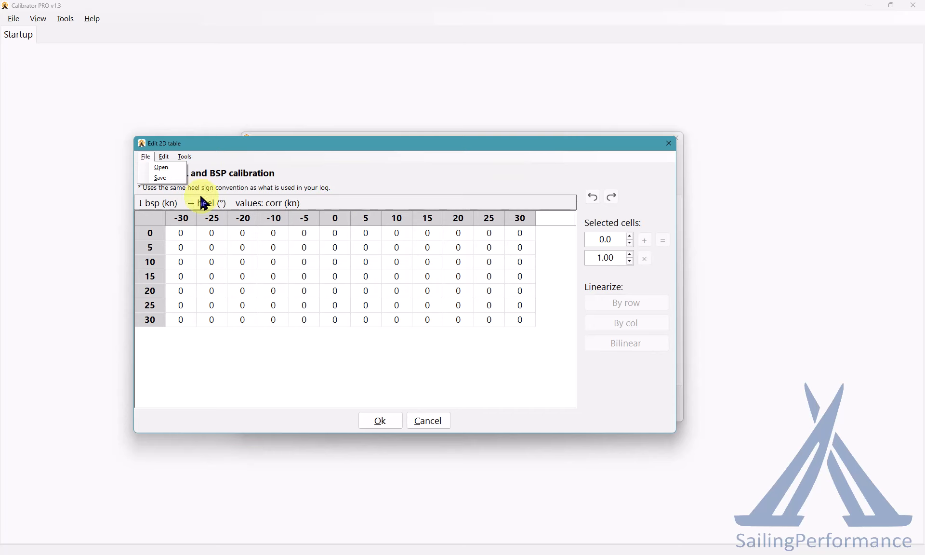
left_click(340, 179)
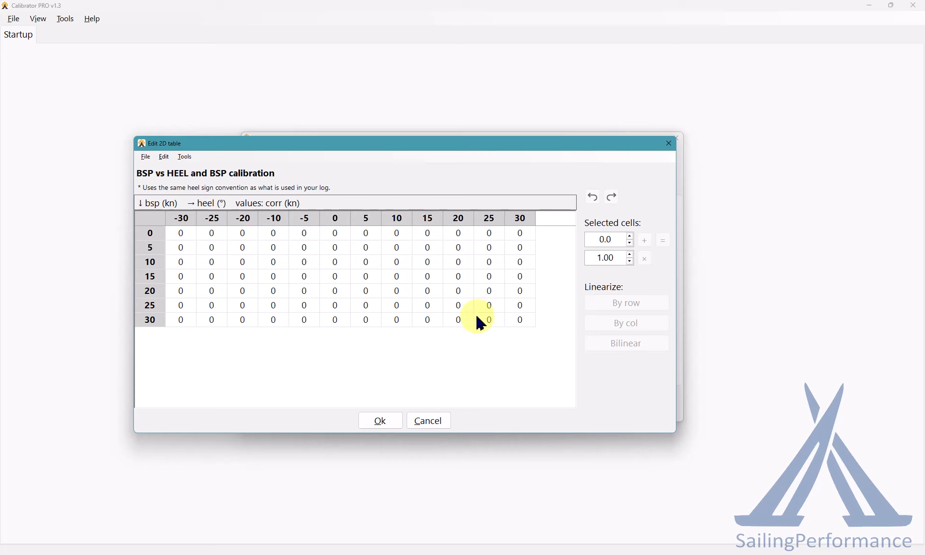
left_click(382, 421)
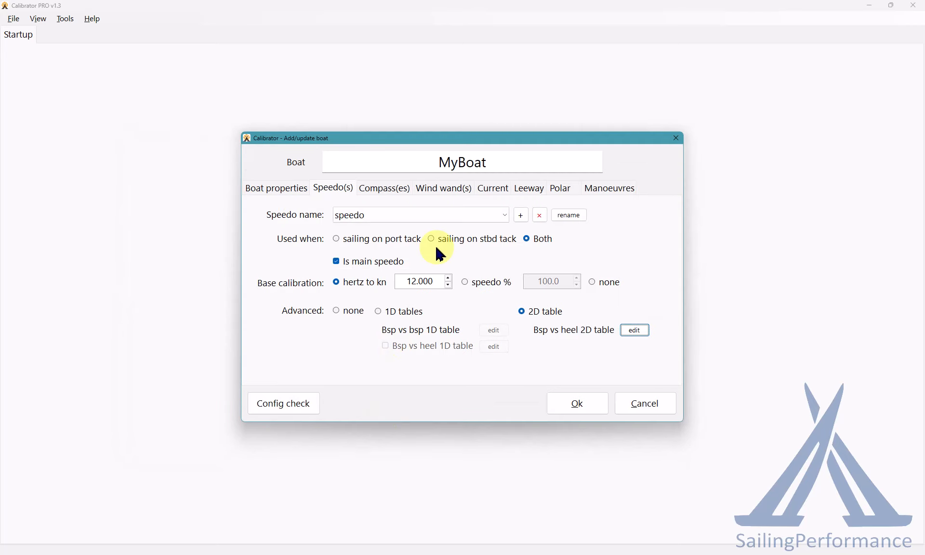
Examine the correction table of the main compass and accept it as it is
left_click(393, 189)
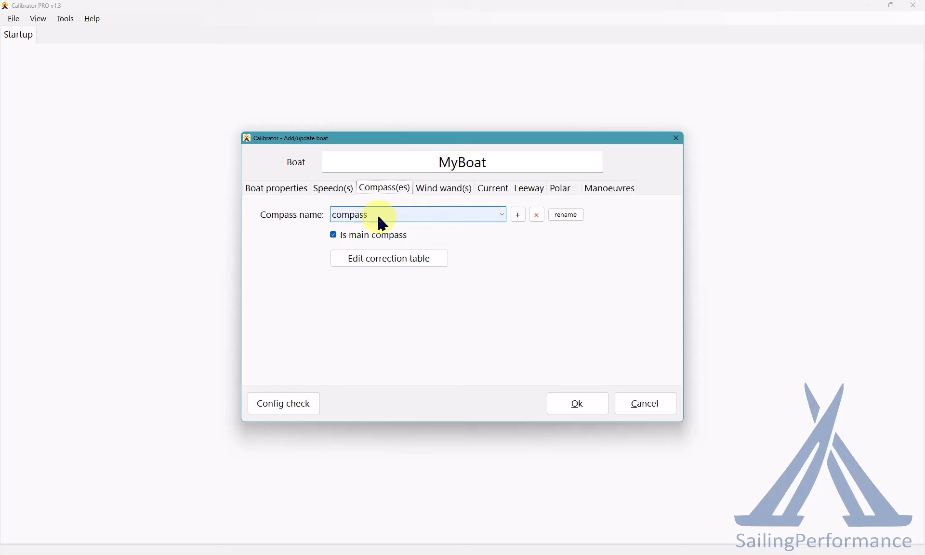
left_click(375, 264)
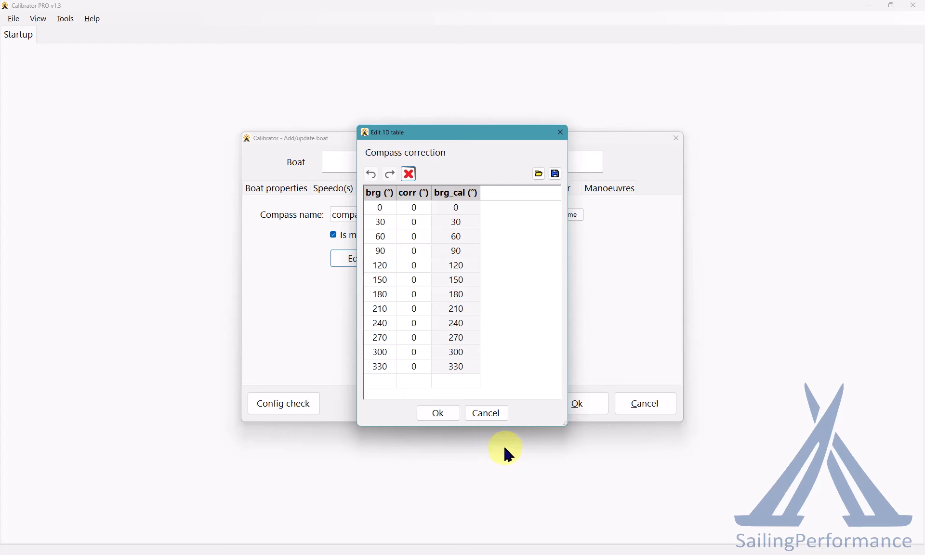
left_click(447, 413)
Set the mhu wind wand's offset to be taken from the log
left_click(448, 192)
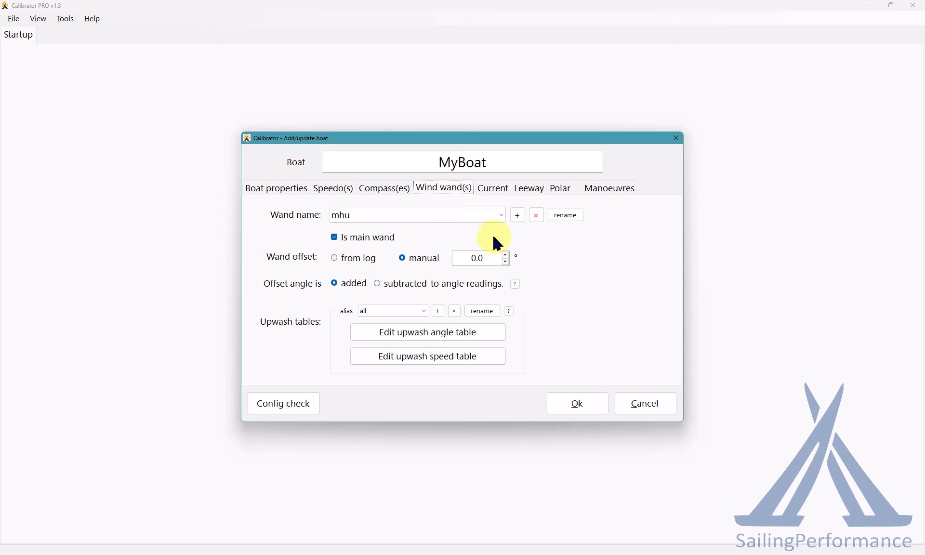
left_click(345, 260)
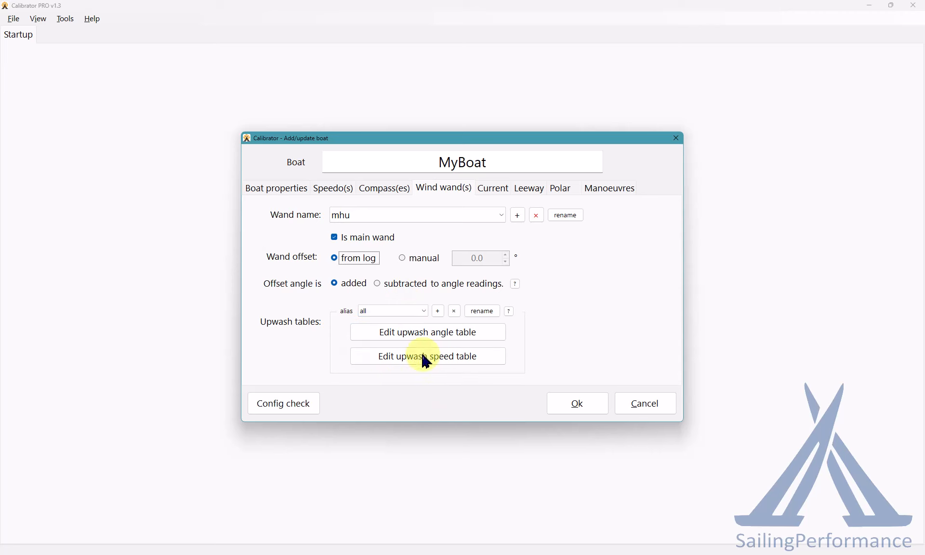
Try the tidal current options: the difference between (bsp,hdg) and (sog,cog), and the GRIB file or SHOM data
left_click(493, 188)
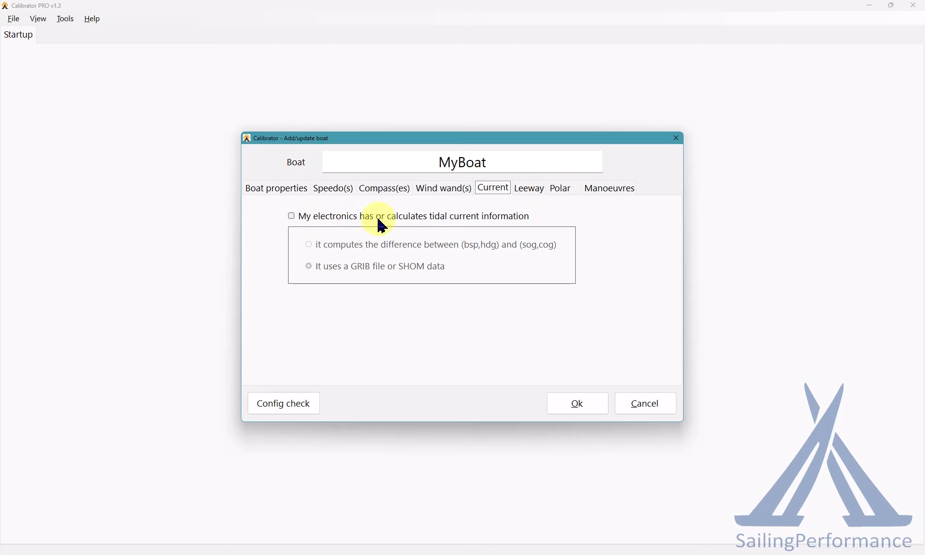
left_click(319, 218)
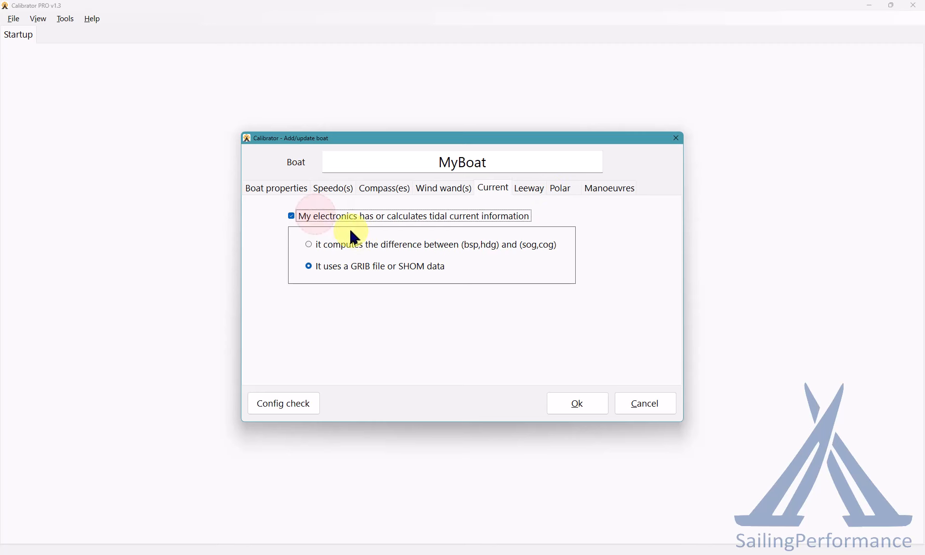
left_click(433, 248)
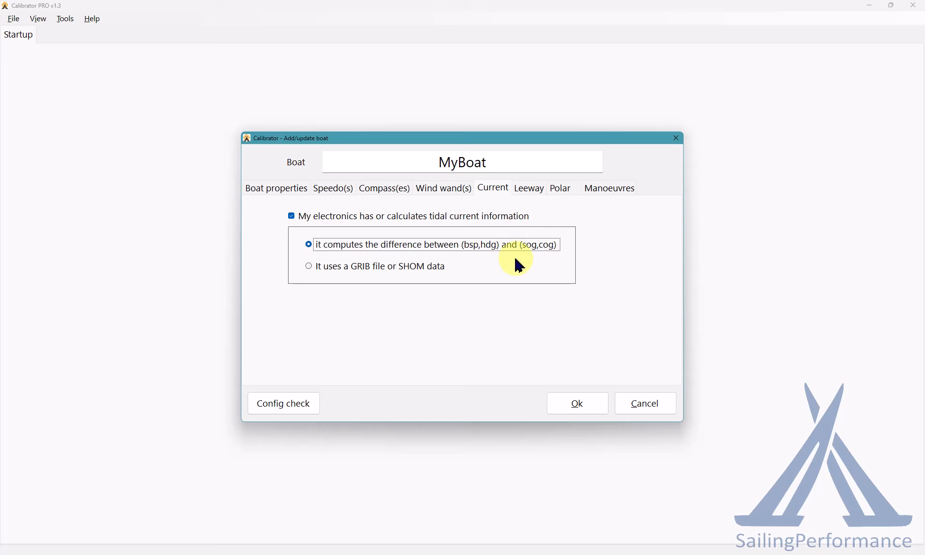
left_click(311, 269)
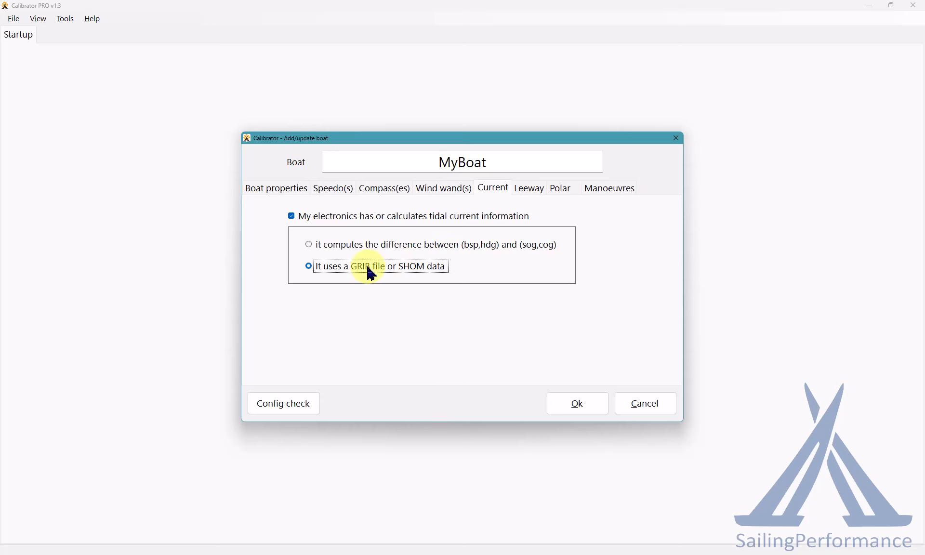
left_click(298, 218)
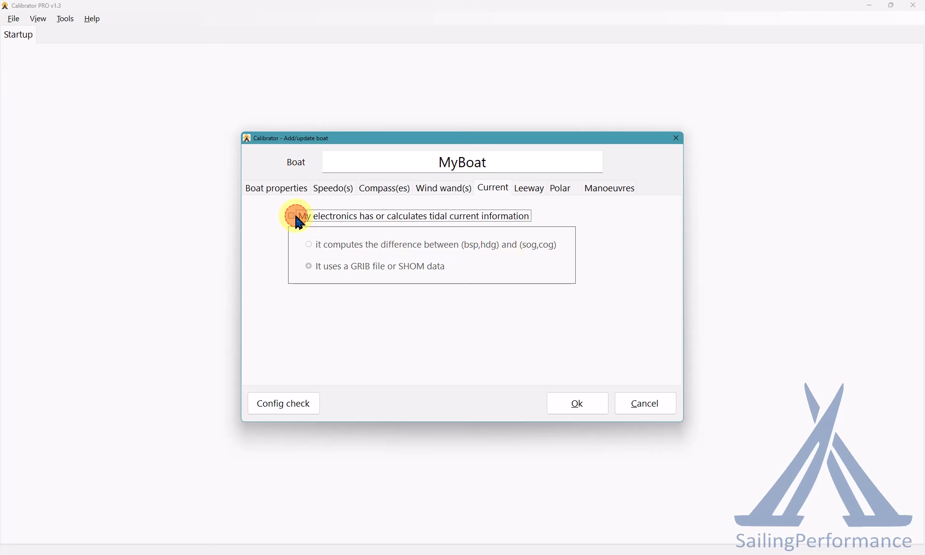
Set the boat's leeway computation to the empirical formula K×heel/bsp²
left_click(528, 194)
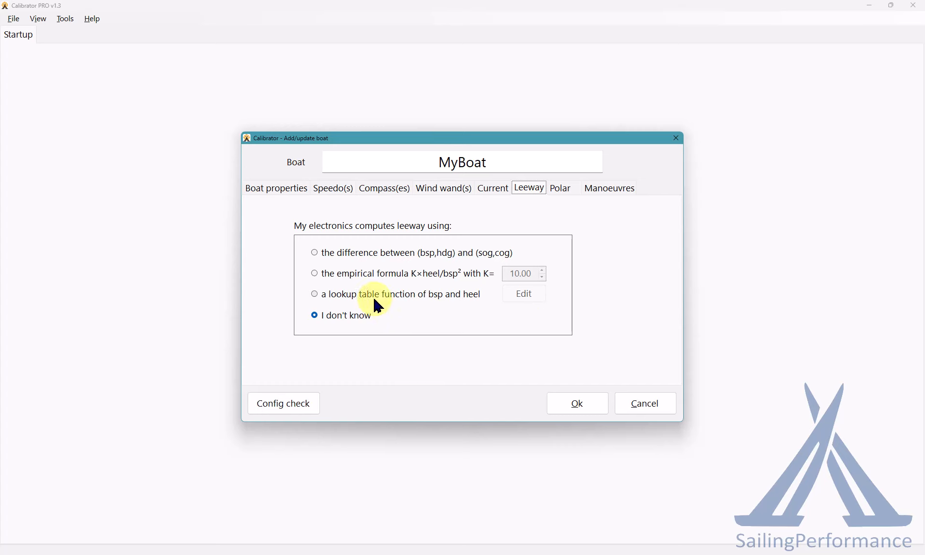
left_click(314, 274)
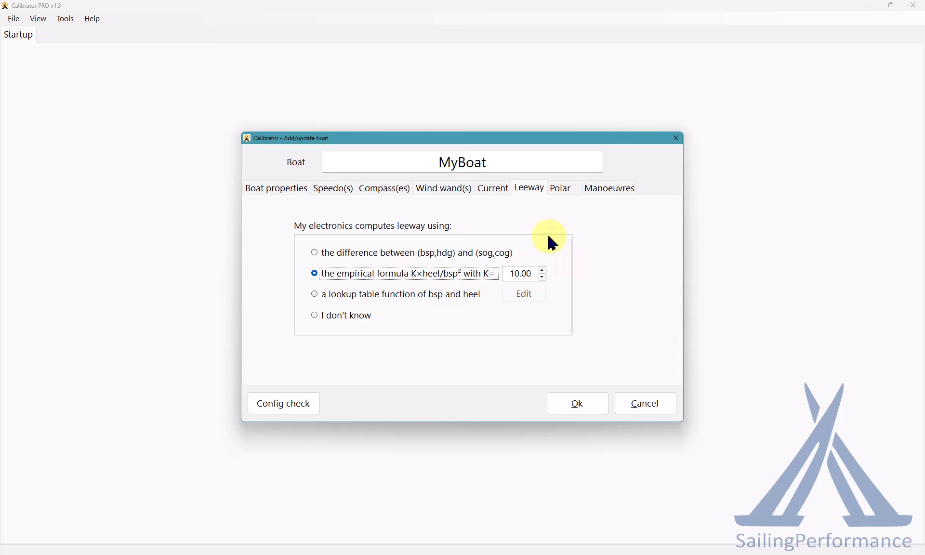
Load the boat's polar values from the Perfpol.d file in the MyBoat72 folder
left_click(559, 187)
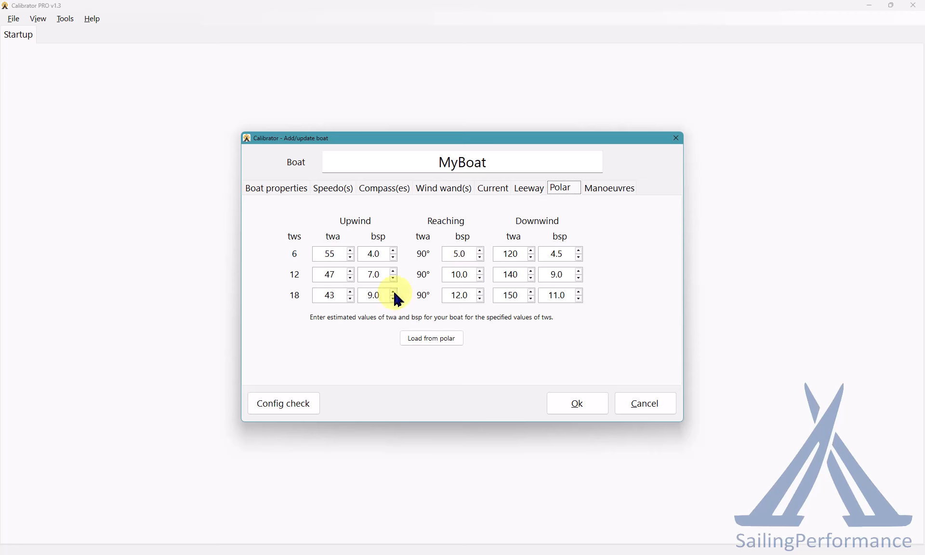
left_click(443, 340)
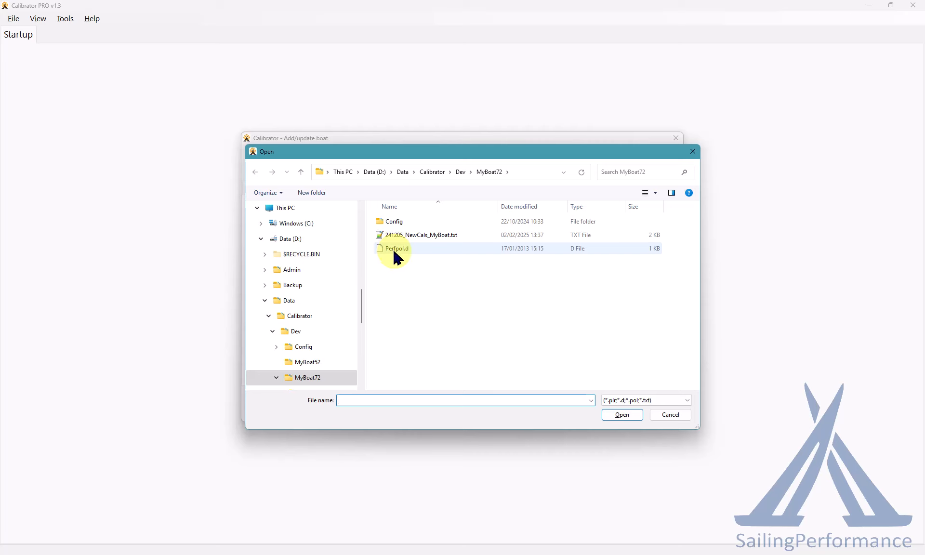
double_click(396, 251)
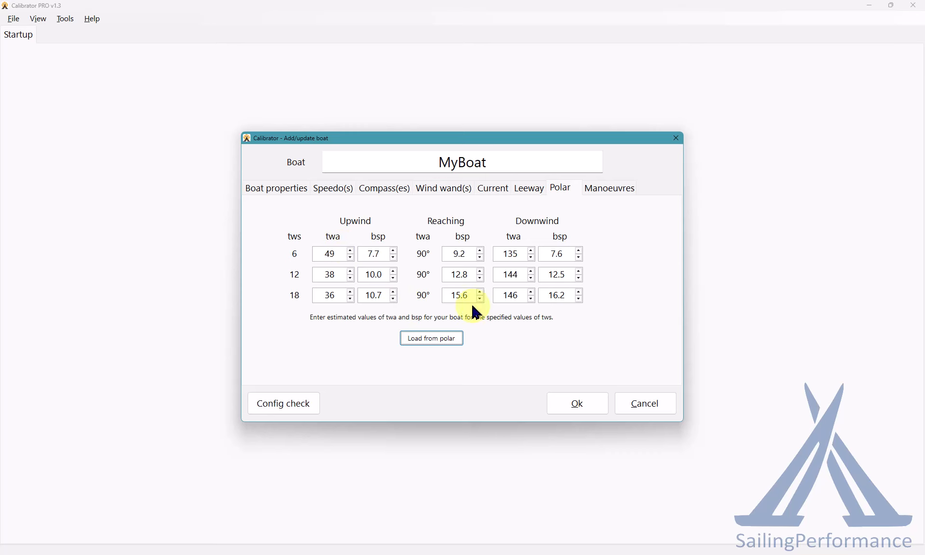
Review the tack and gybe timings, then save the new boat MyBoat and select it for the session
left_click(615, 192)
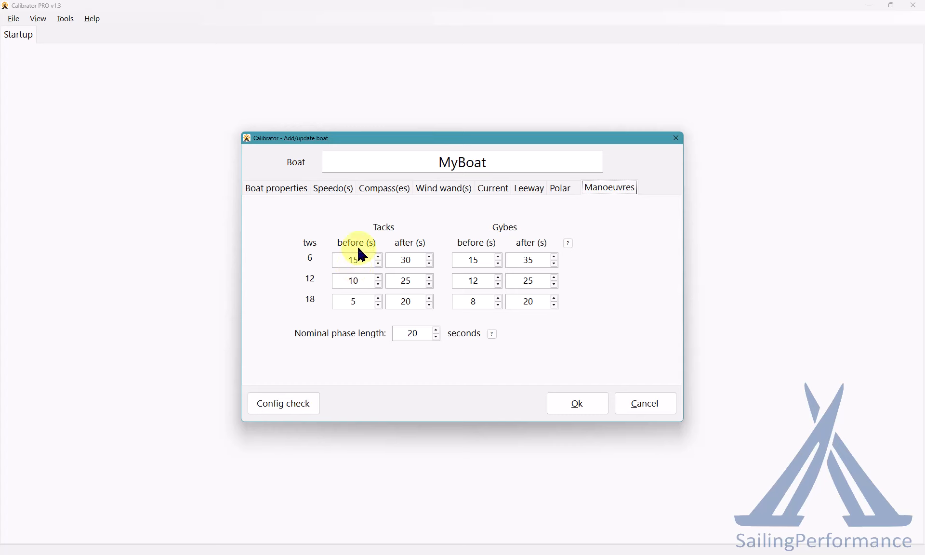
left_click_drag(361, 262, 342, 260)
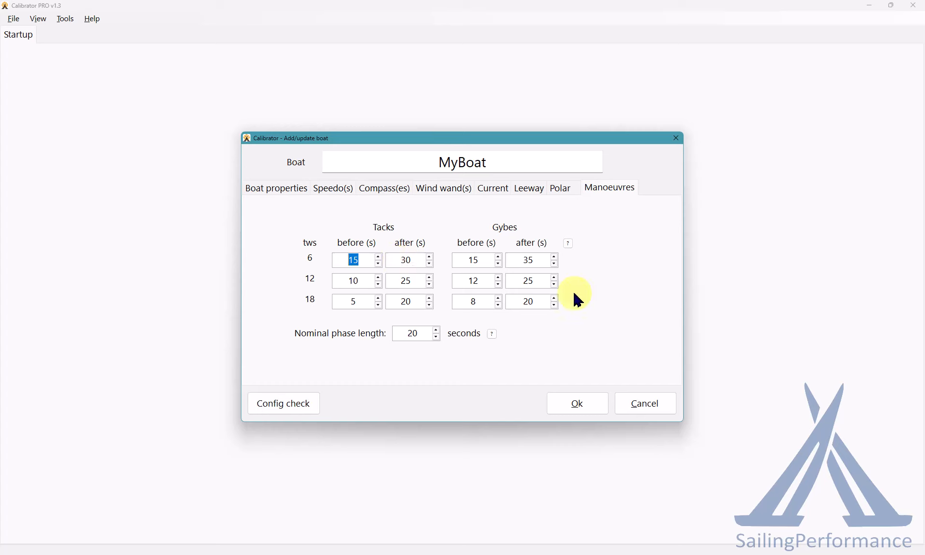
left_click(578, 403)
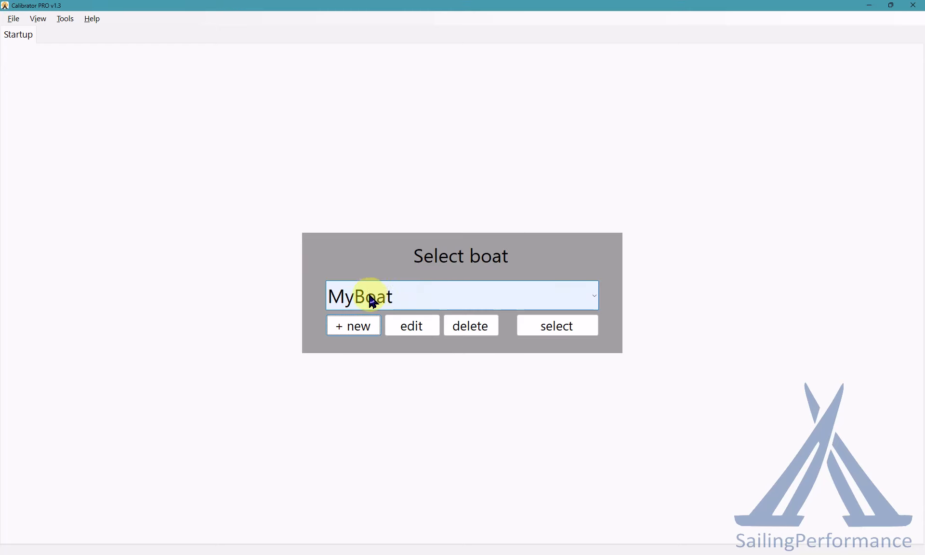
left_click(563, 332)
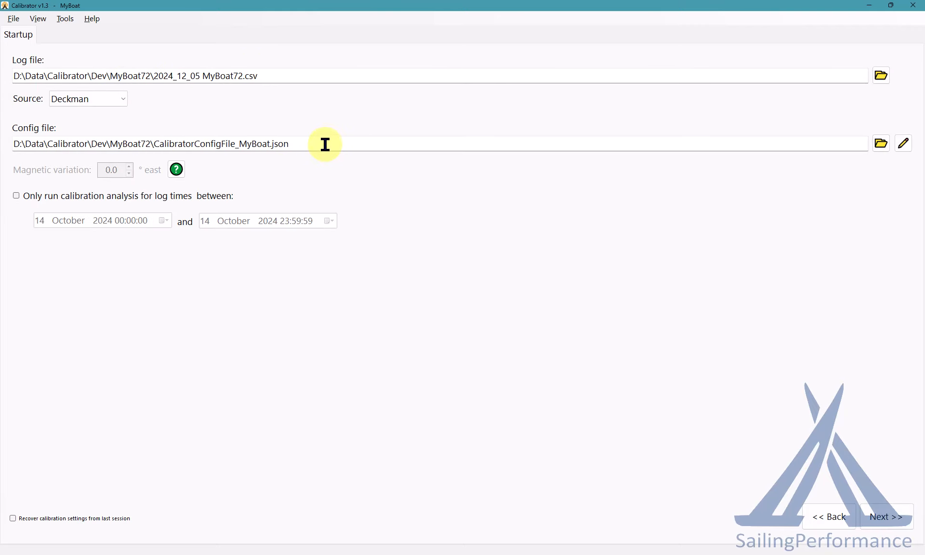
Clear the config file path for the MyBoat session
left_click_drag(325, 144, 4, 150)
key("Delete")
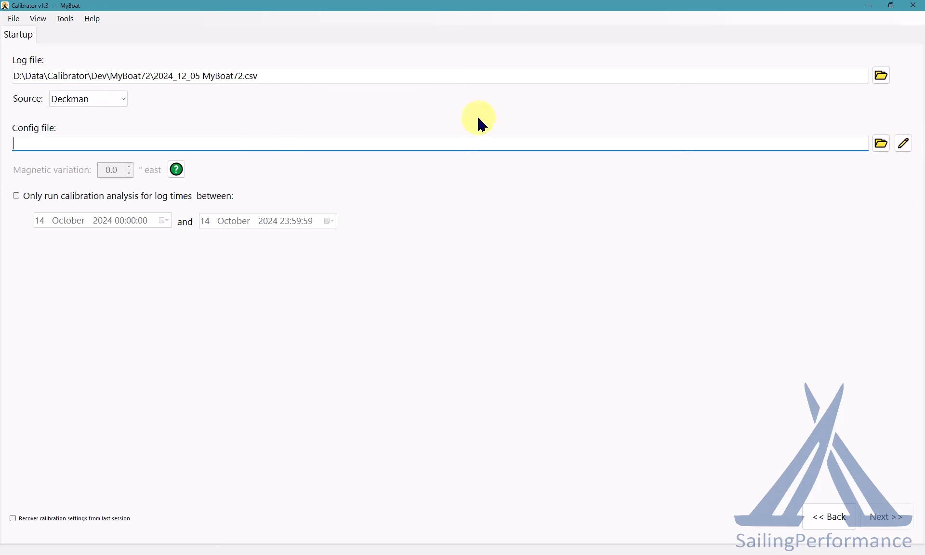
left_click(904, 143)
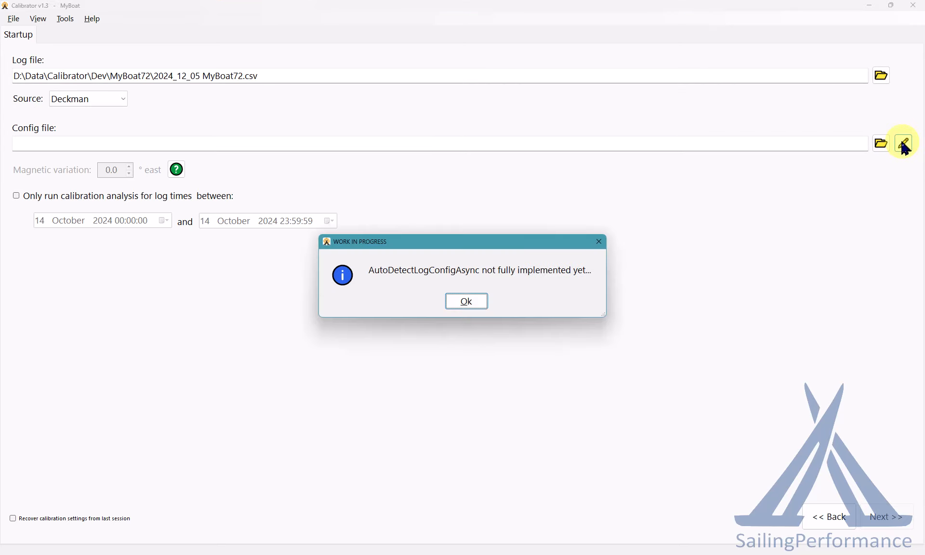
left_click(468, 302)
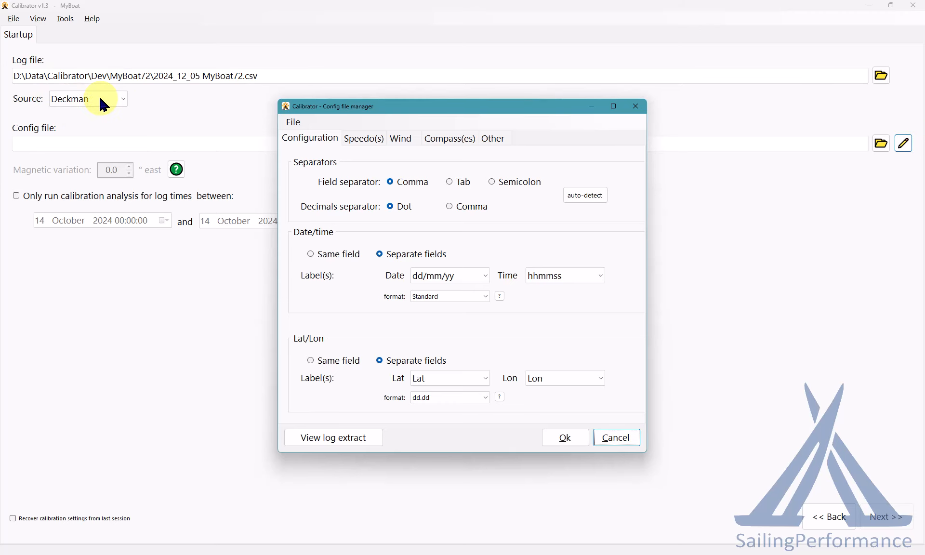
left_click(617, 438)
Set the log source to (other), start a new config file, and confirm Deckman as the identified source
left_click(109, 102)
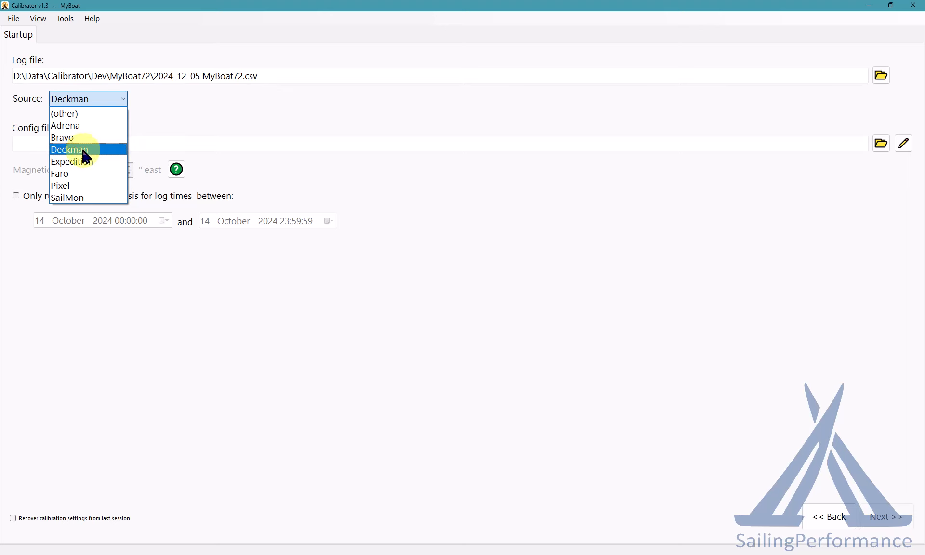
left_click(86, 117)
left_click(903, 143)
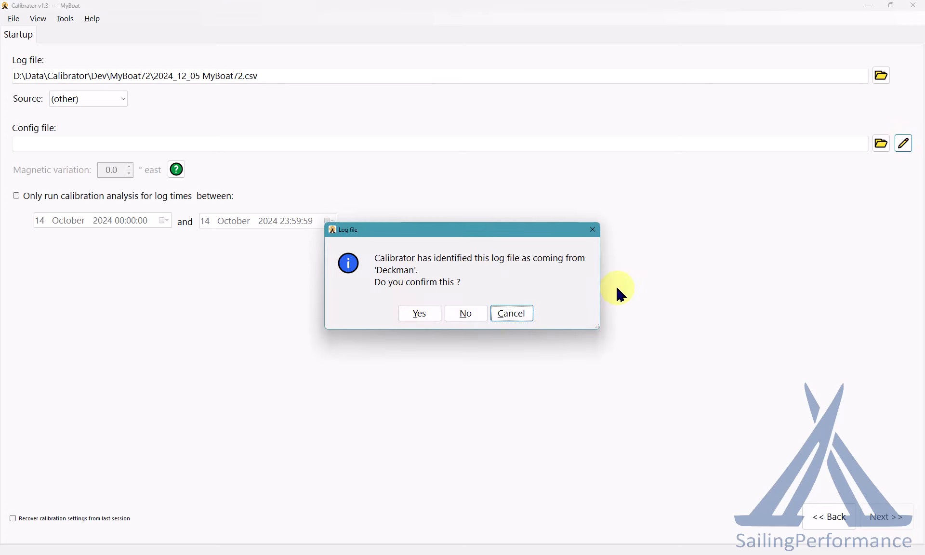
left_click(420, 318)
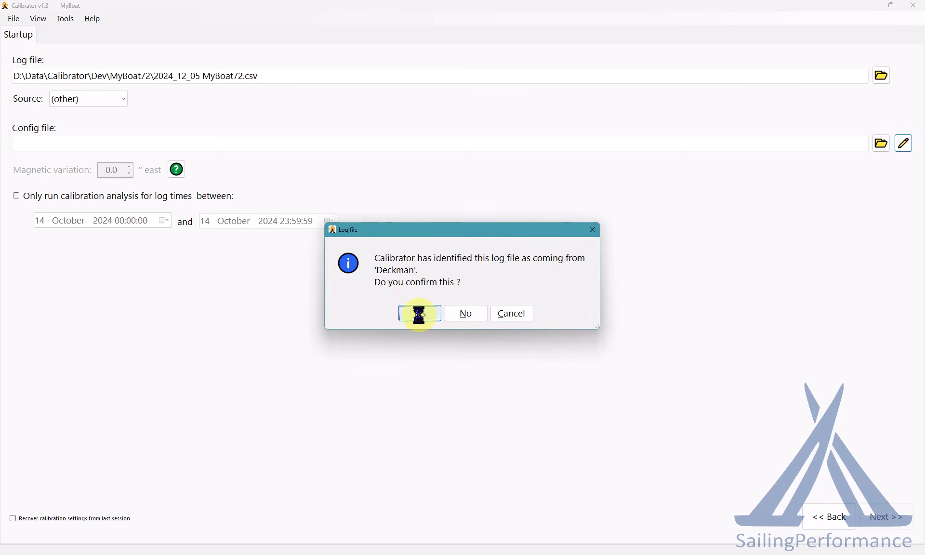
left_click(469, 304)
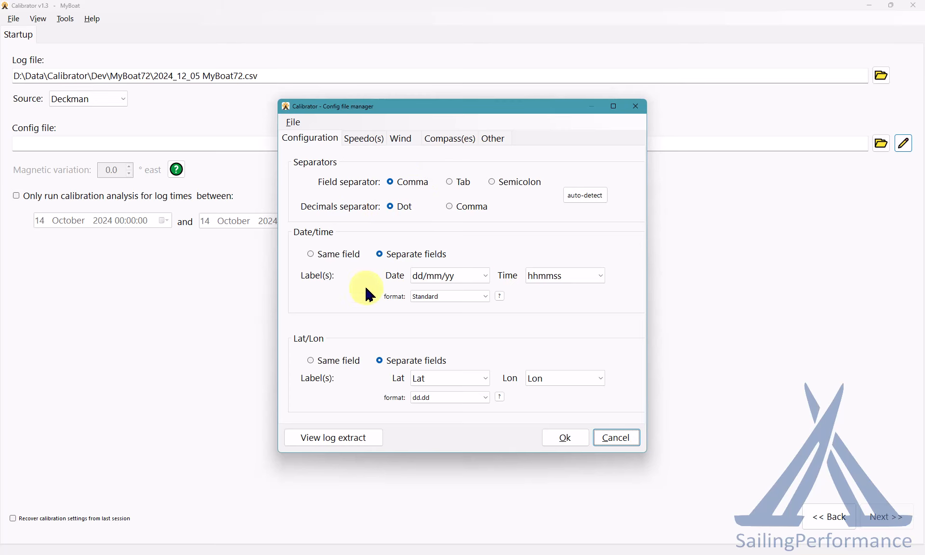
Choose dd/mm/yy as the date label and map the speedo variable to Boatspeed
left_click(481, 279)
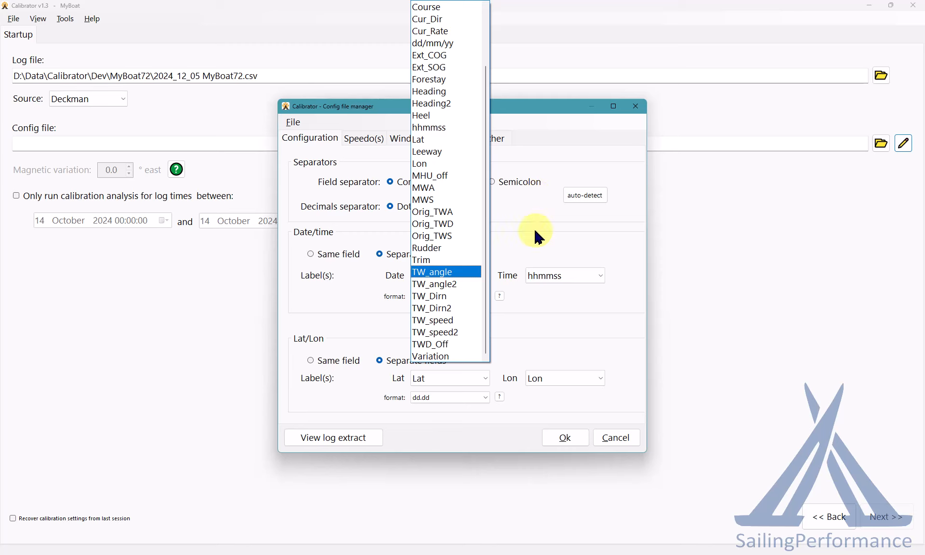
left_click(440, 45)
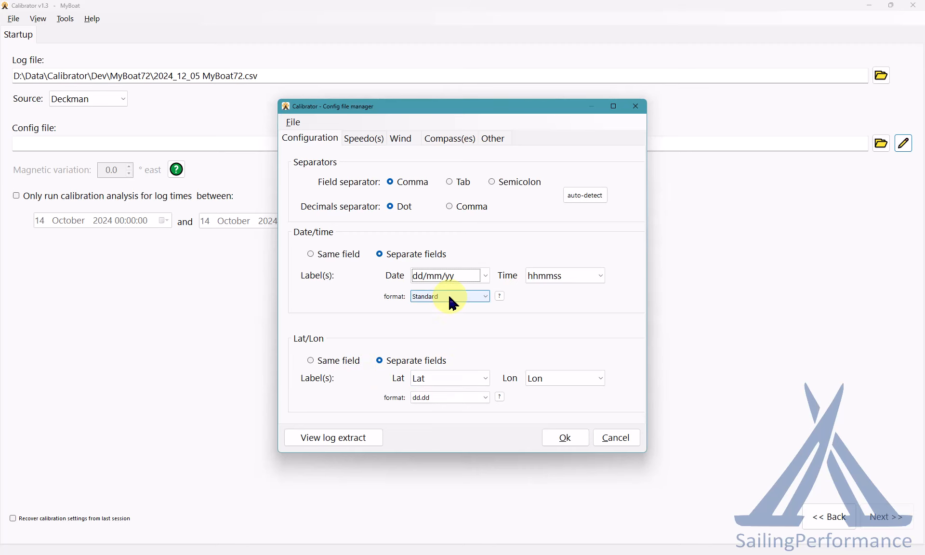
left_click(367, 140)
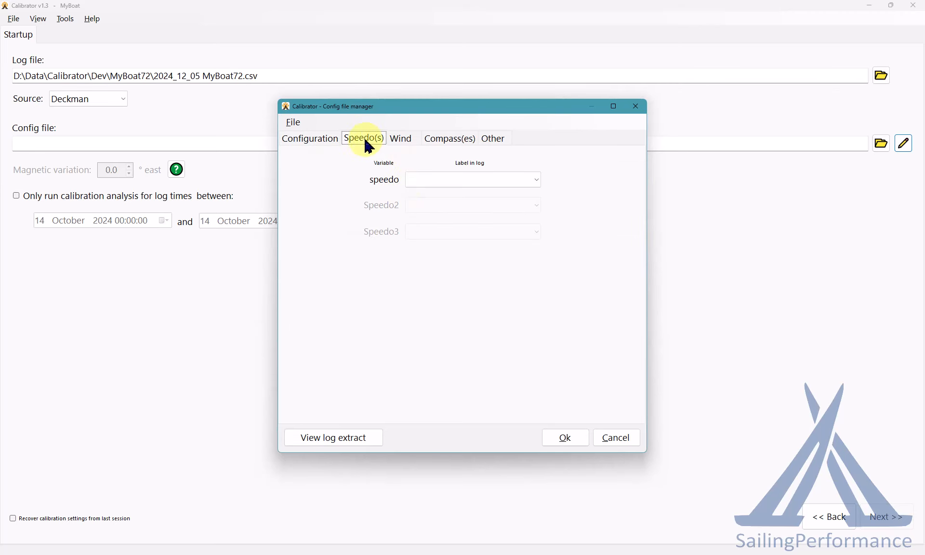
left_click(436, 183)
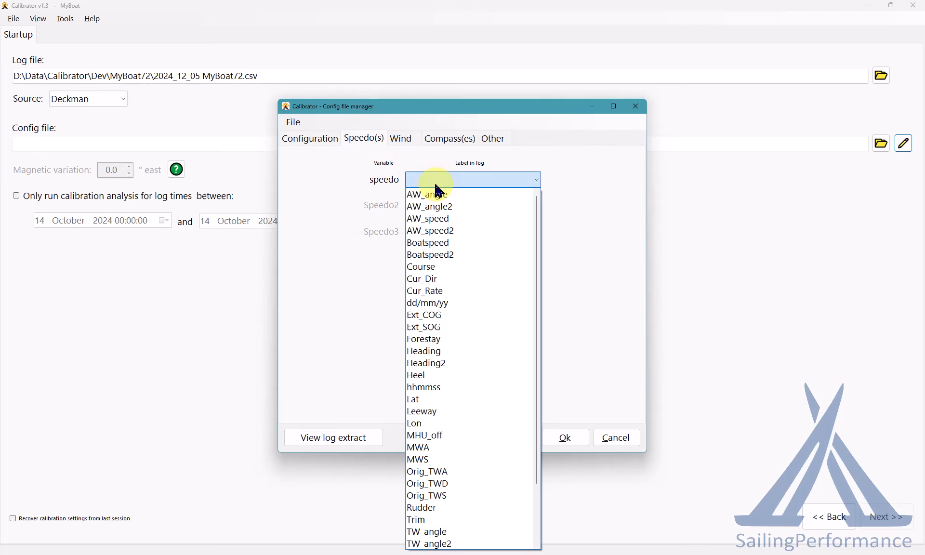
left_click(436, 244)
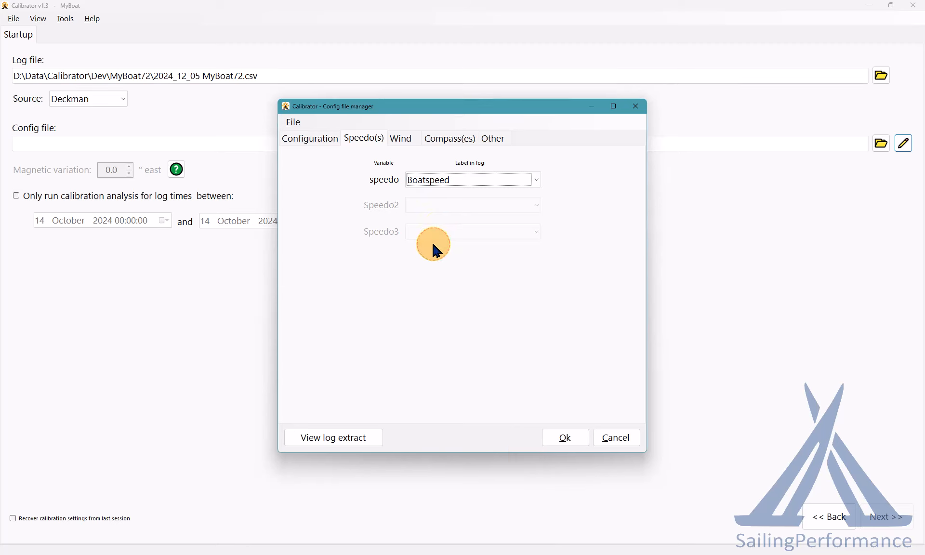
Map the true wind variables: TWS to TW_speed, TWA to TW_angle and TWD to TW_Dirn
left_click(401, 141)
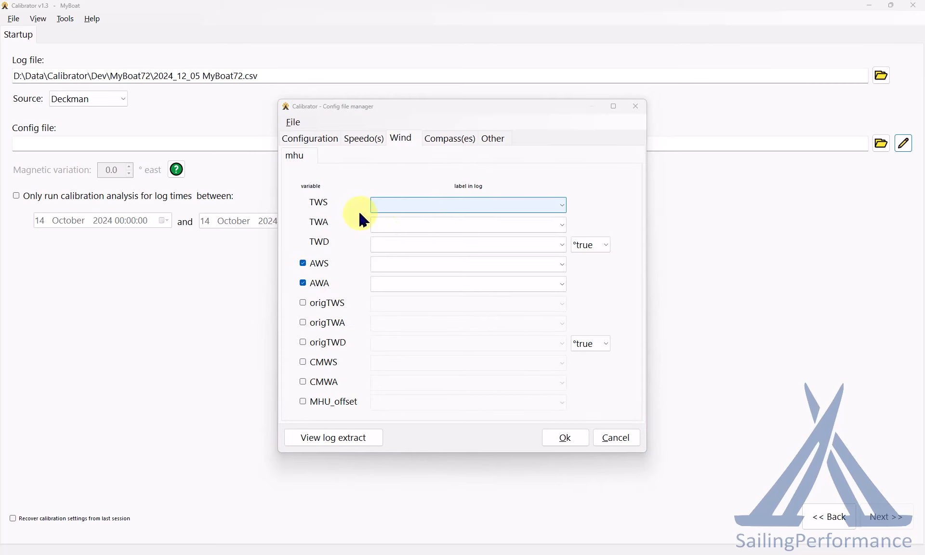
left_click(416, 208)
scroll(403, 476, "down", 2)
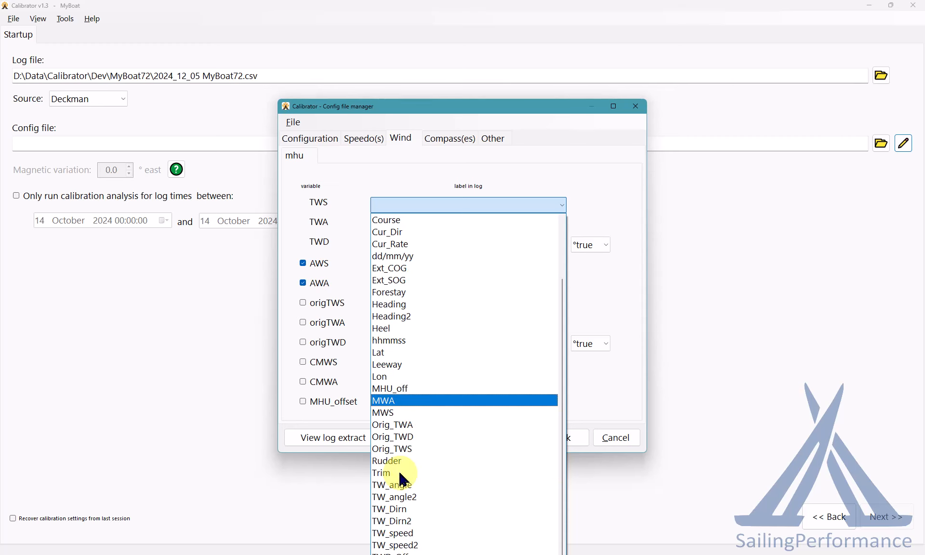
left_click(413, 532)
left_click(426, 224)
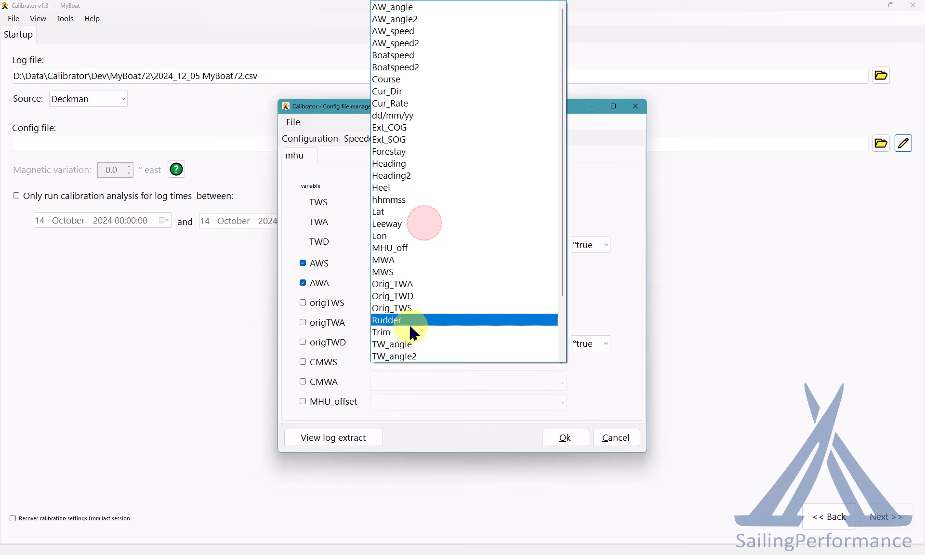
scroll(417, 285, "down", 2)
left_click(415, 280)
left_click(410, 245)
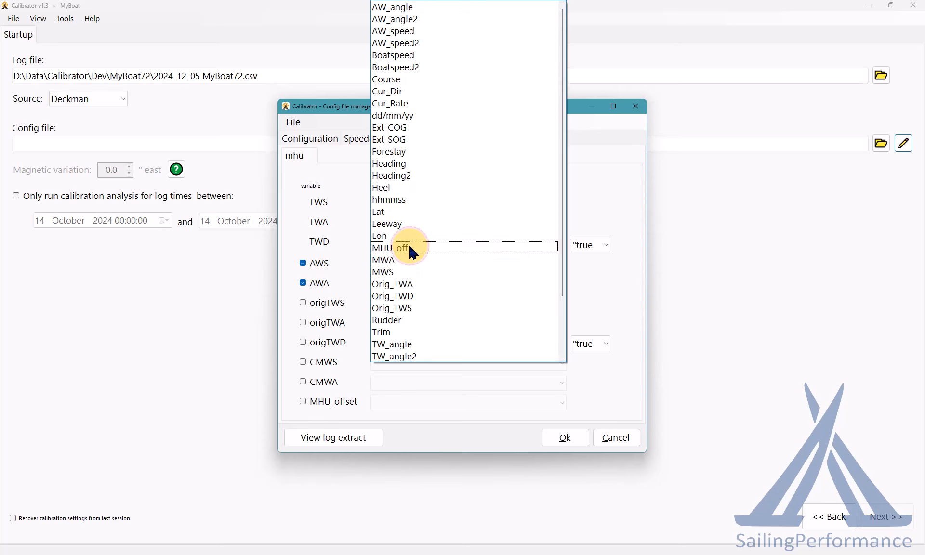
scroll(412, 289, "down", 1)
left_click(411, 331)
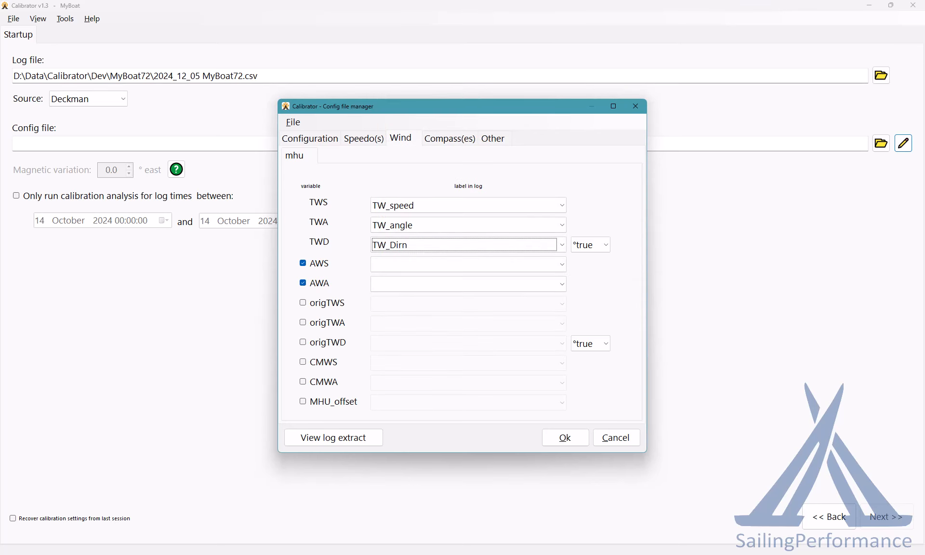
Map the apparent wind variables: AWS to AW_speed and AWA to AW_angle
left_click(392, 264)
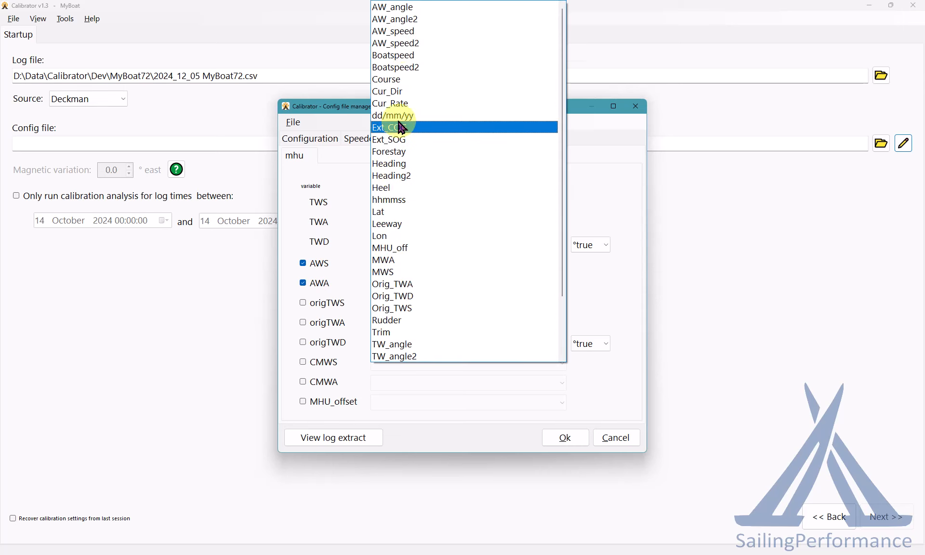
left_click(404, 31)
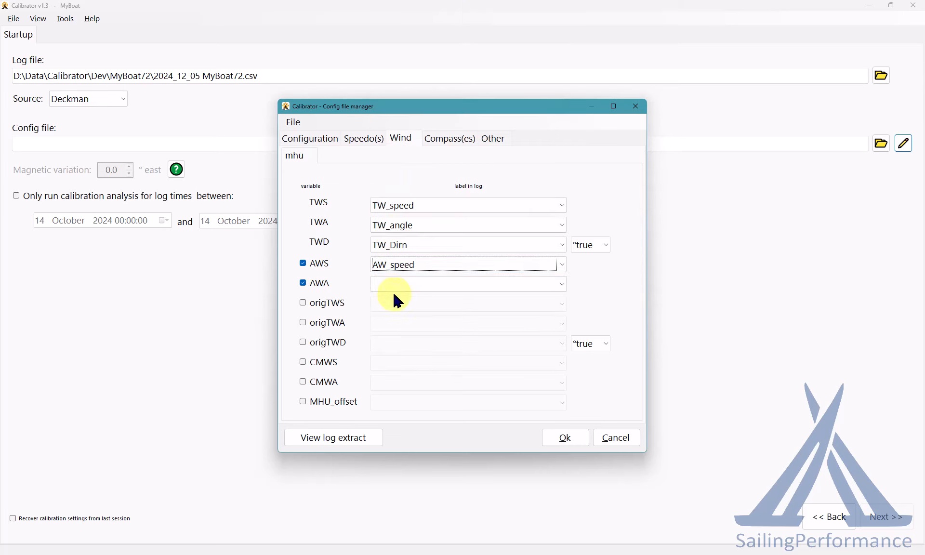
left_click(395, 284)
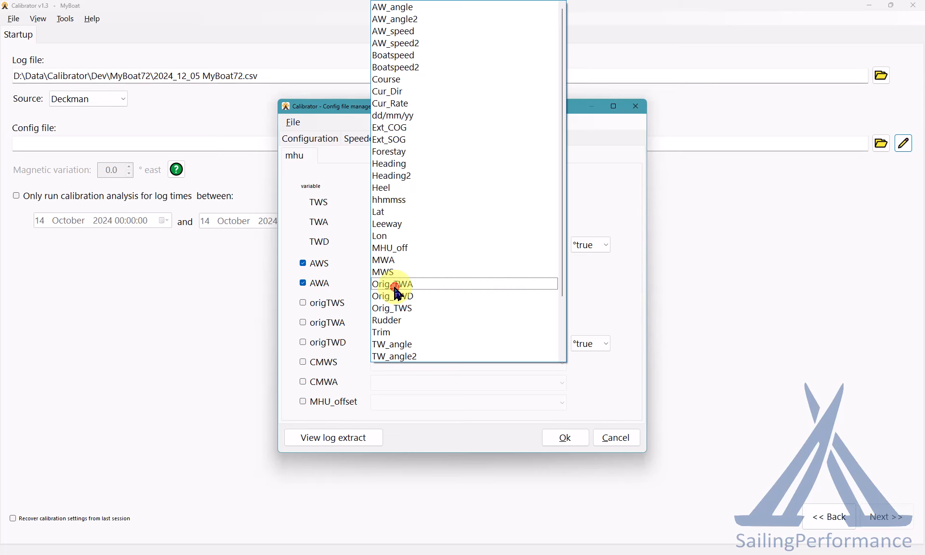
left_click(392, 8)
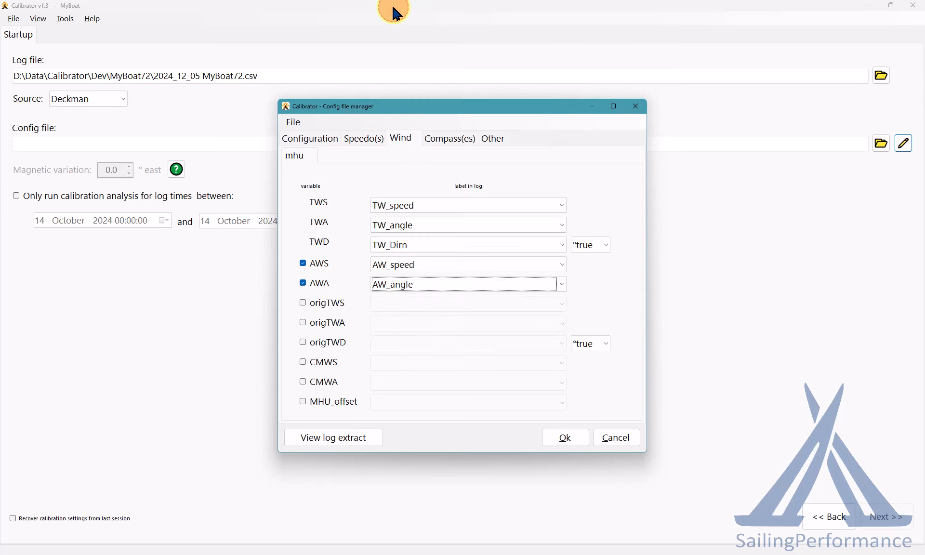
Enable the origTWS and origTWA wind variables and map them to Orig_TWS and Orig_TWA
left_click(310, 311)
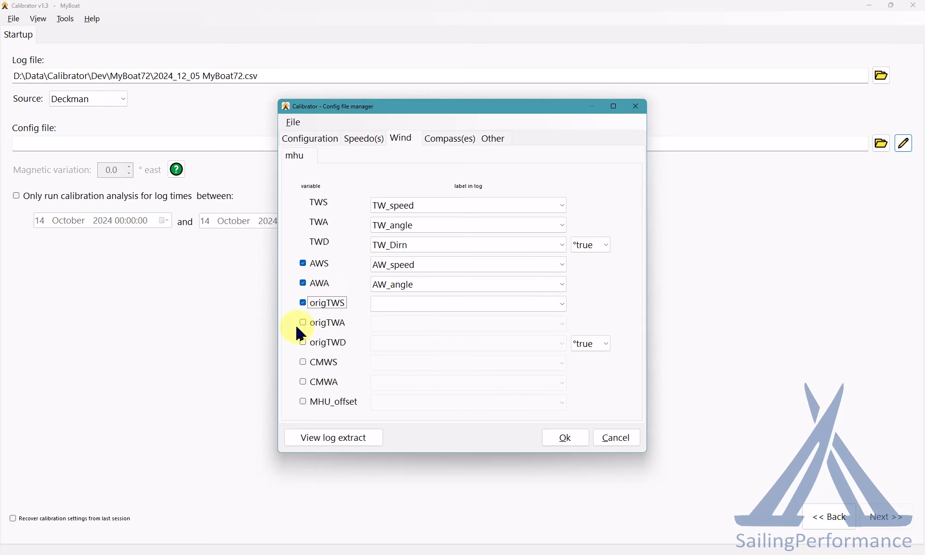
left_click(299, 323)
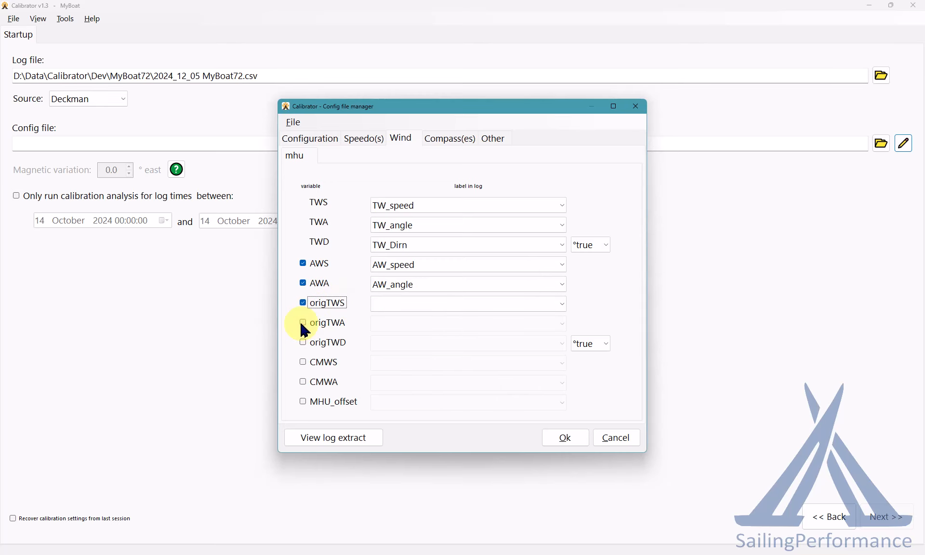
left_click(413, 305)
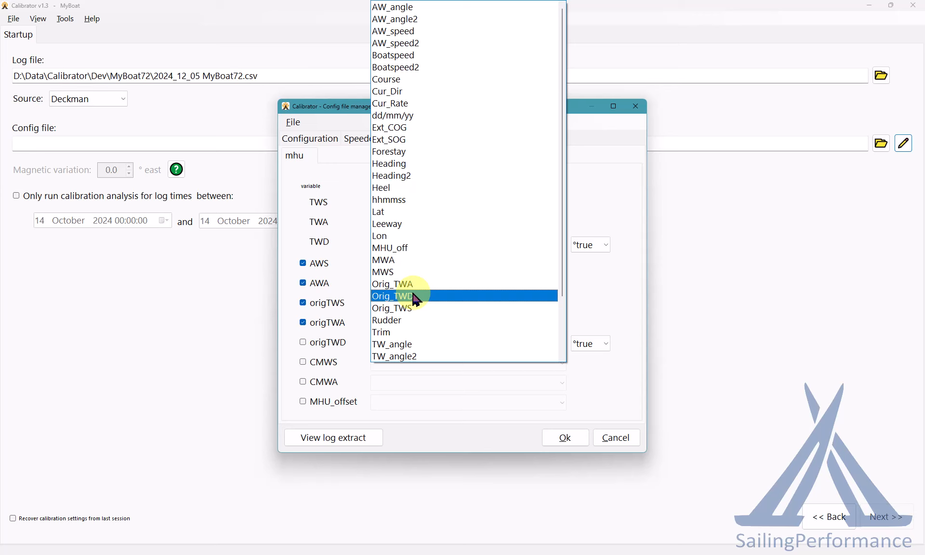
left_click(410, 286)
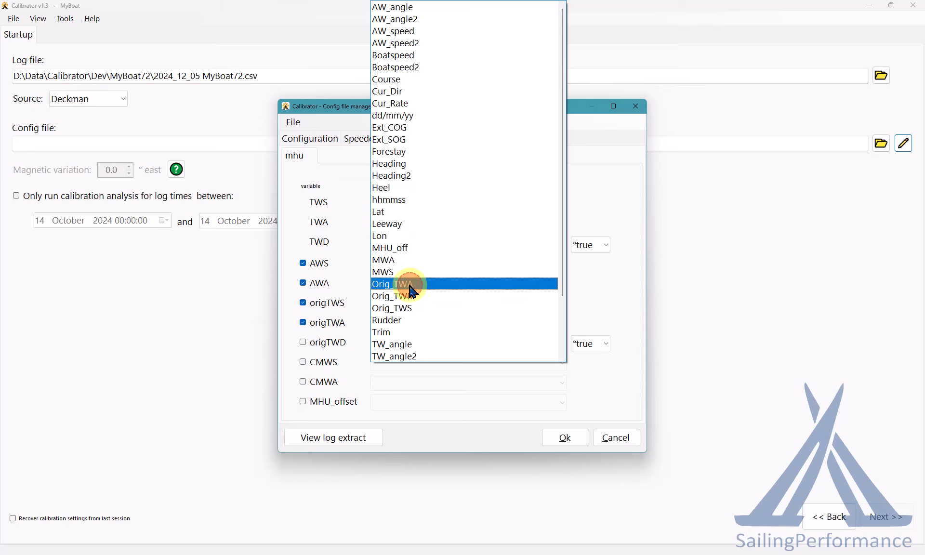
left_click(410, 304)
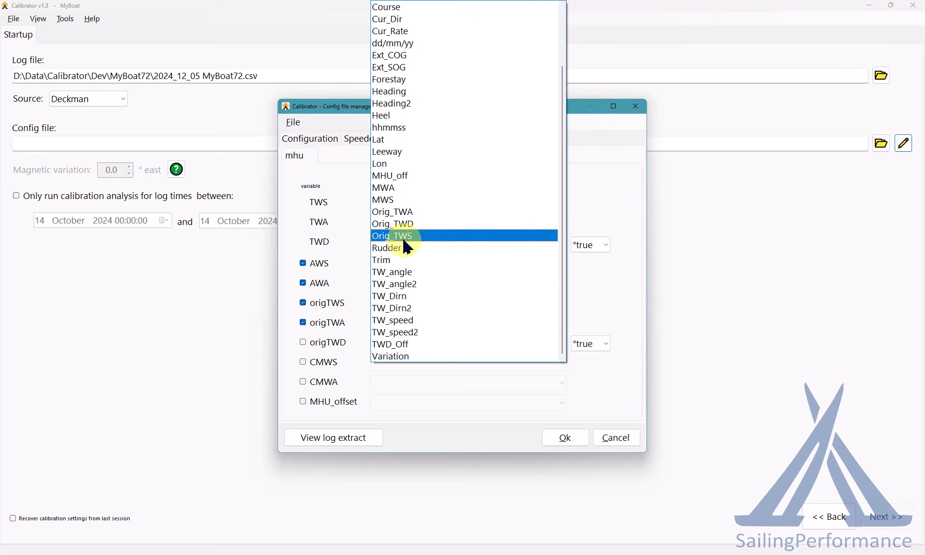
left_click(404, 239)
left_click(406, 322)
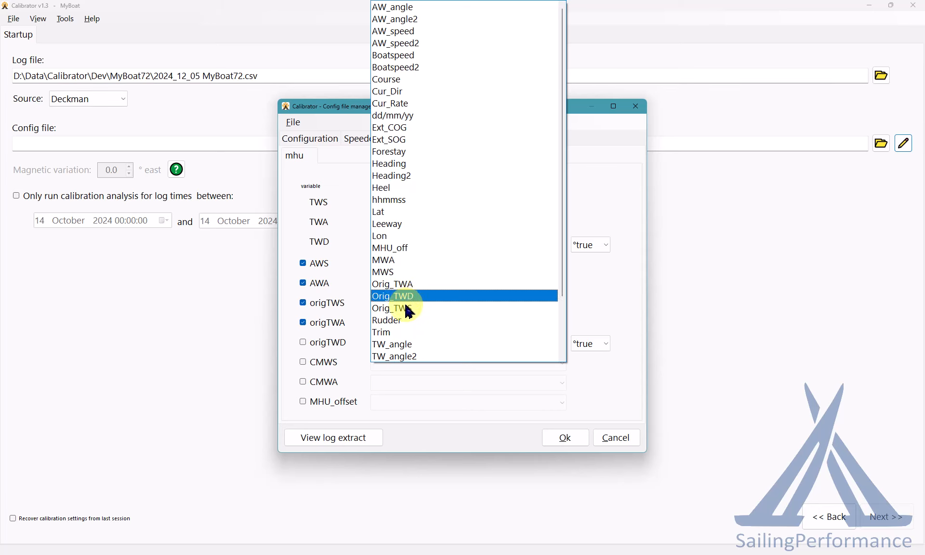
left_click(409, 285)
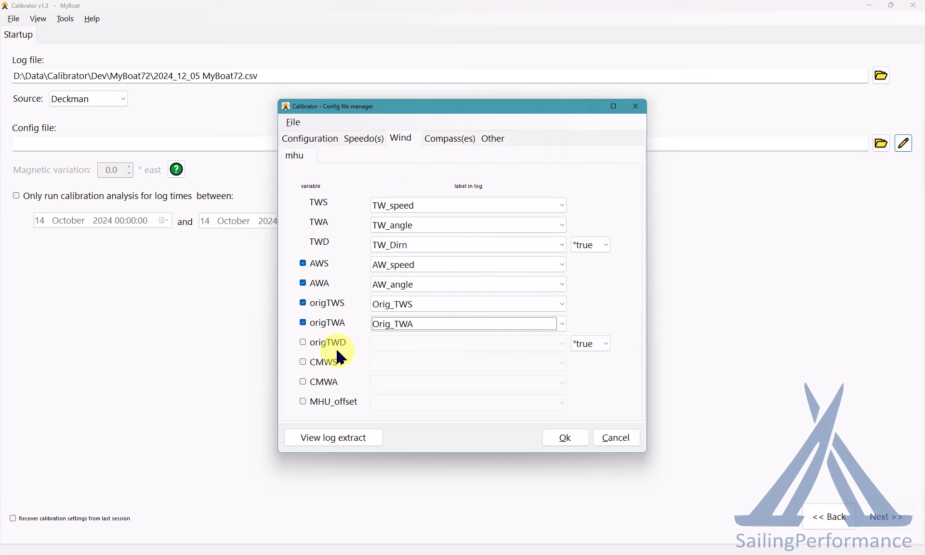
Enable the MHU_offset wind variable and map it to MHU_off
left_click(340, 402)
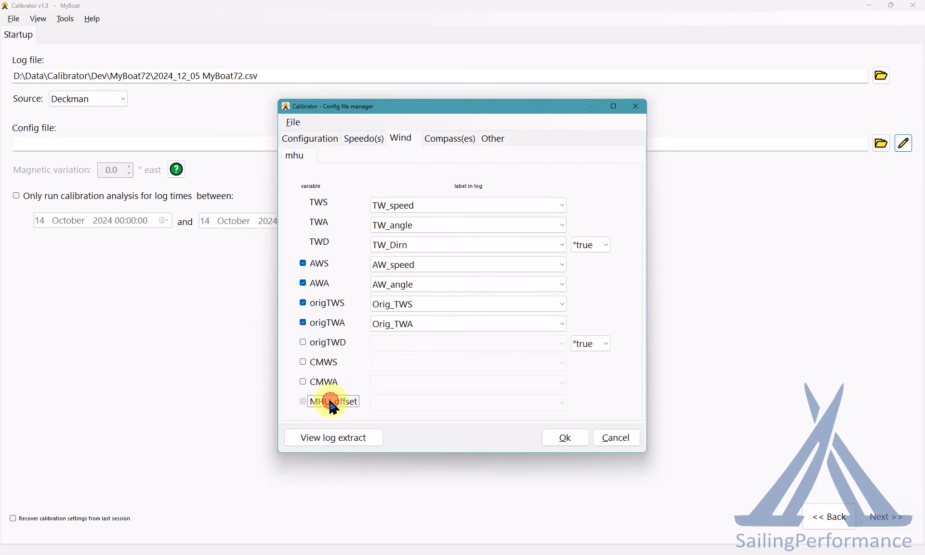
left_click(403, 412)
scroll(416, 333, "down", 2)
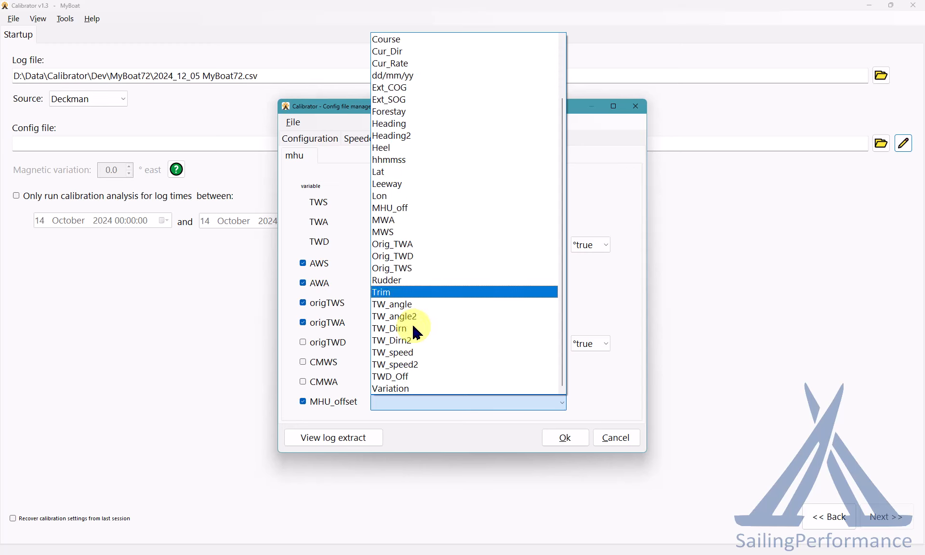
left_click(413, 209)
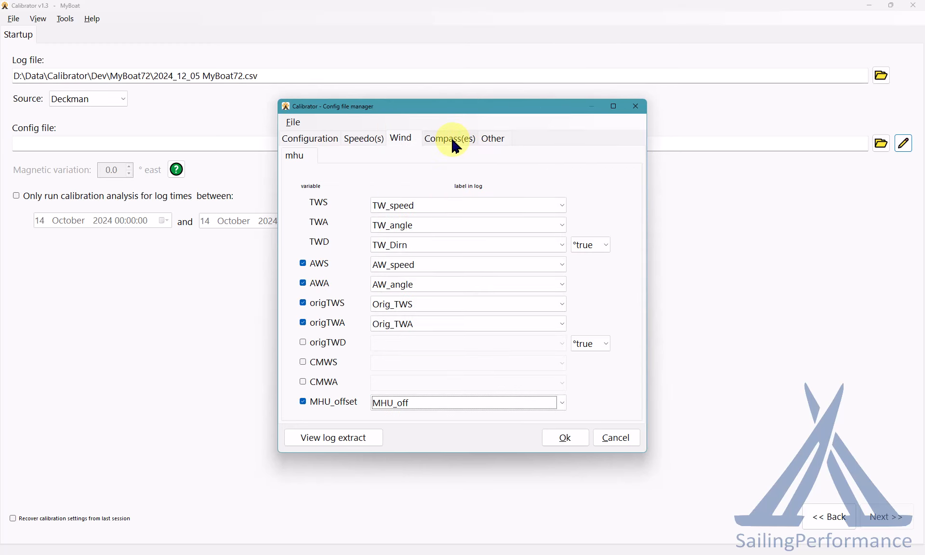
Map the compass variable to Heading with the °mag convention
left_click(455, 145)
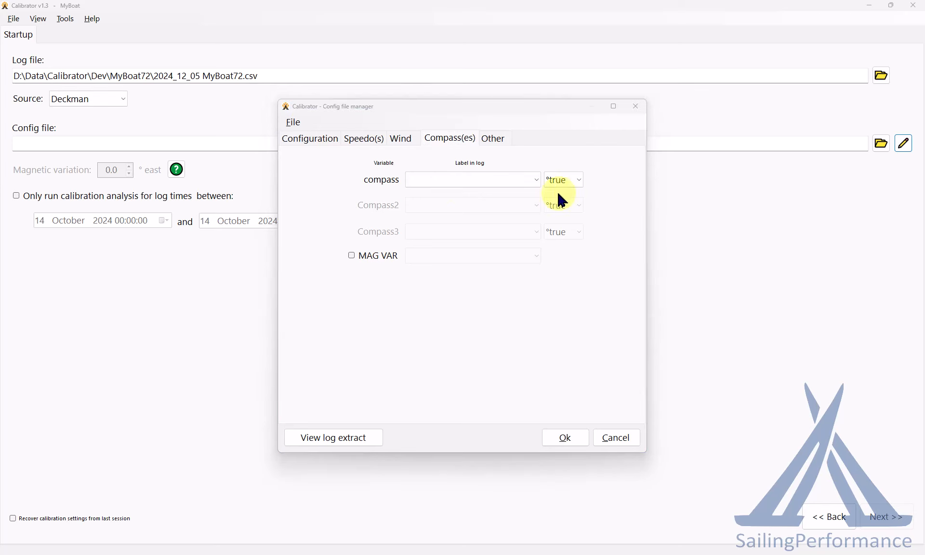
left_click(575, 188)
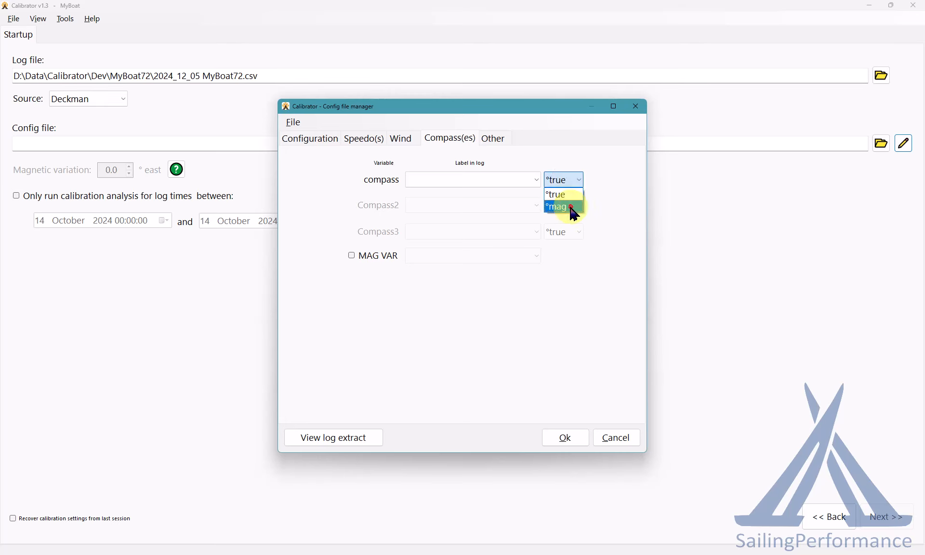
left_click(570, 208)
left_click(486, 183)
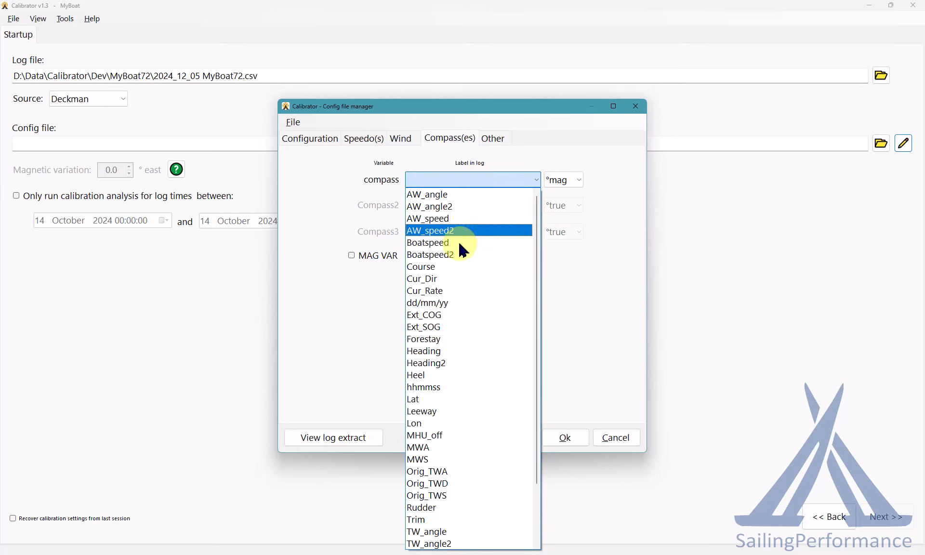
left_click(444, 351)
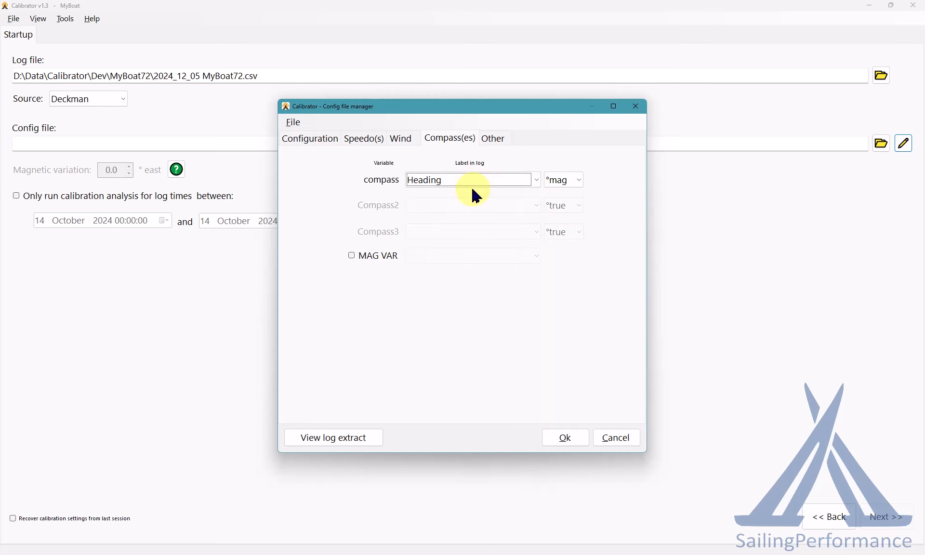
Map COG to Ext_COG with the °mag convention, and SOG to Ext_SOG
left_click(490, 139)
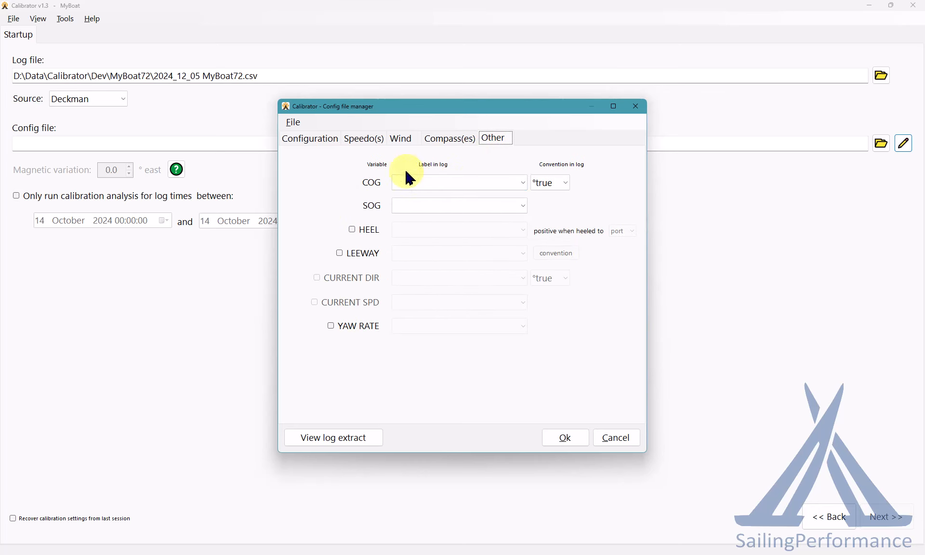
left_click(481, 182)
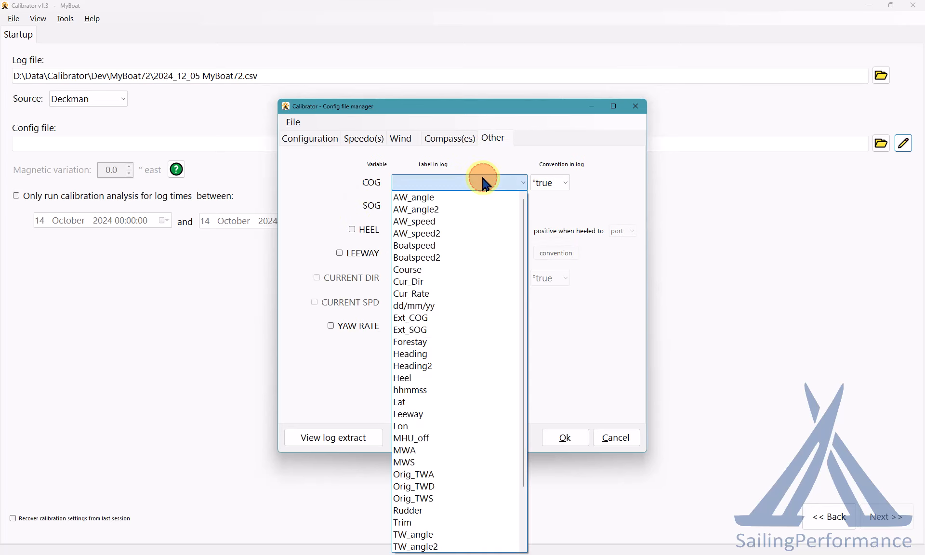
left_click(446, 318)
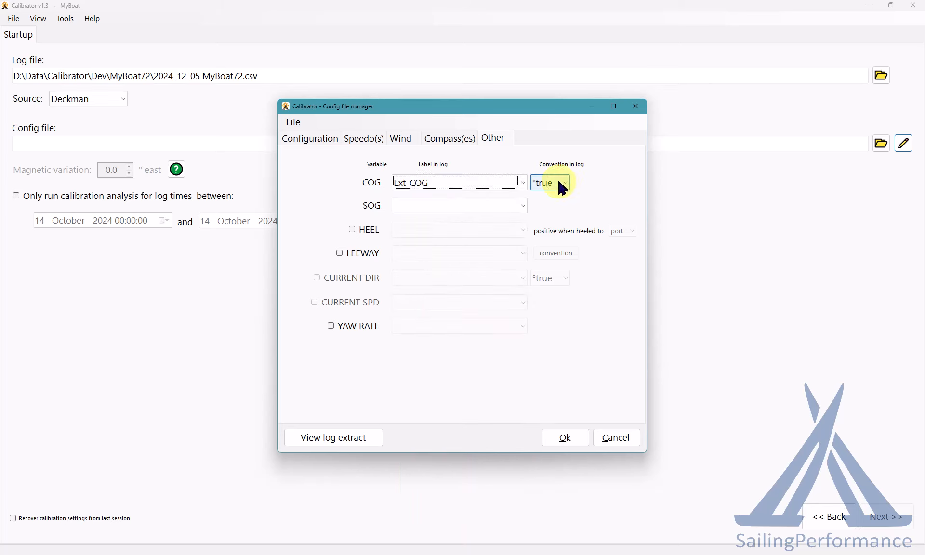
left_click(554, 182)
left_click(554, 210)
left_click(479, 206)
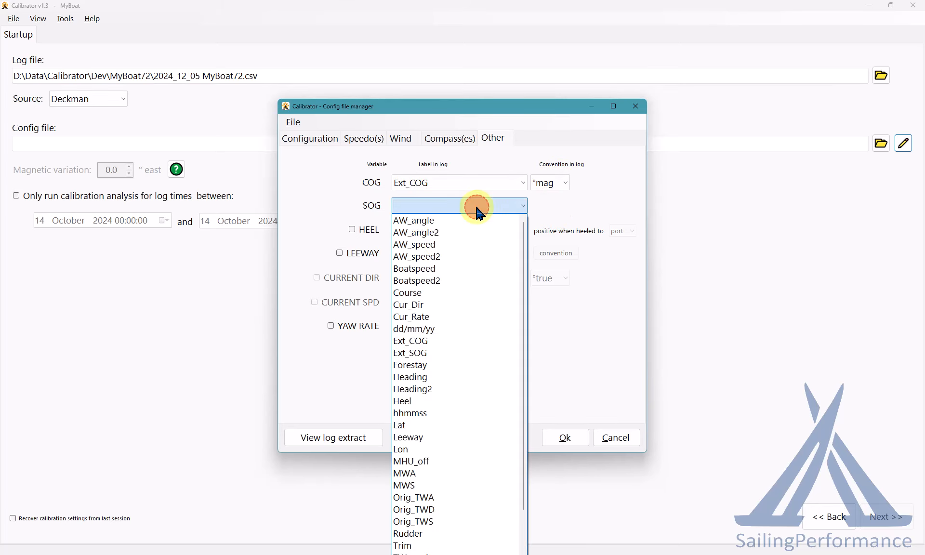
left_click(427, 353)
Enable the HEEL variable and map it to the Heel log label
left_click(370, 232)
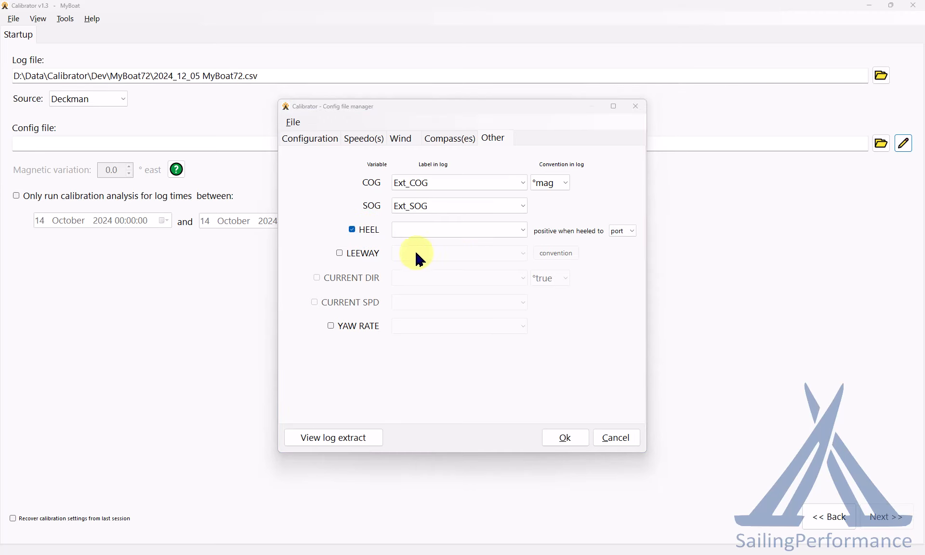
left_click(417, 230)
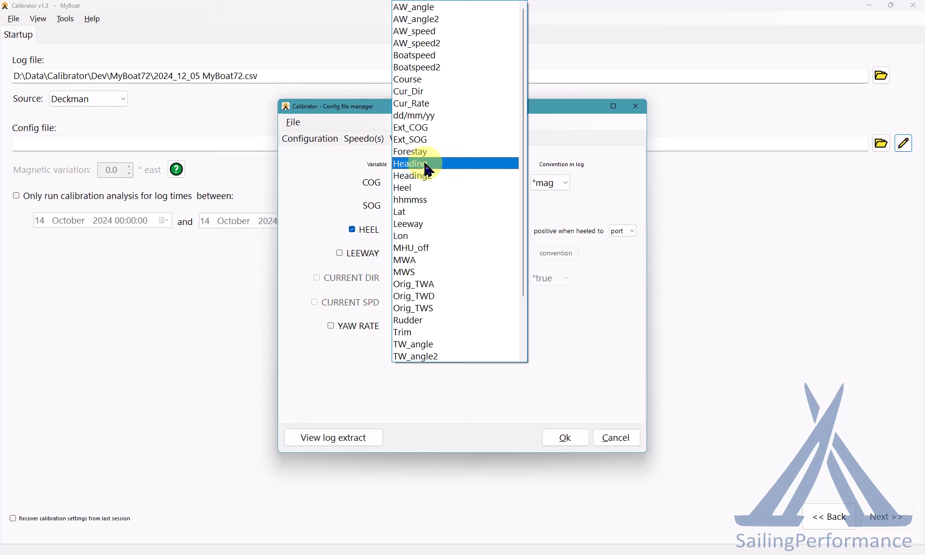
left_click(424, 188)
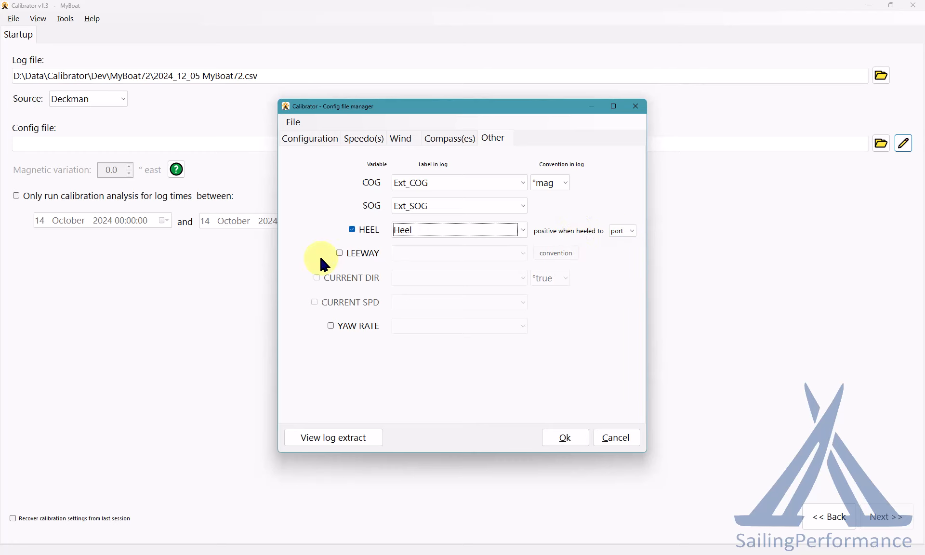
Enable the LEEWAY variable, map it to the Leeway log label, and set its sign convention to positive when drifting to port
left_click(340, 253)
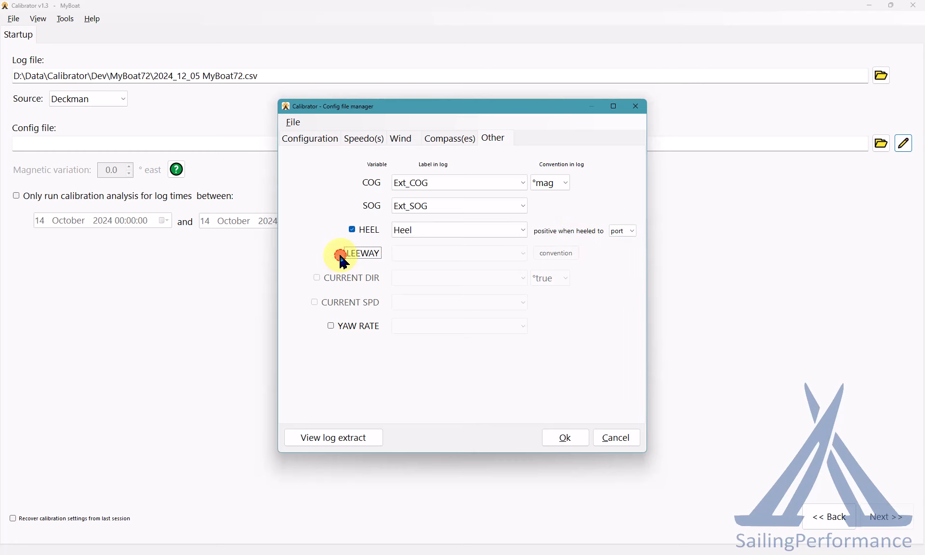
left_click(428, 253)
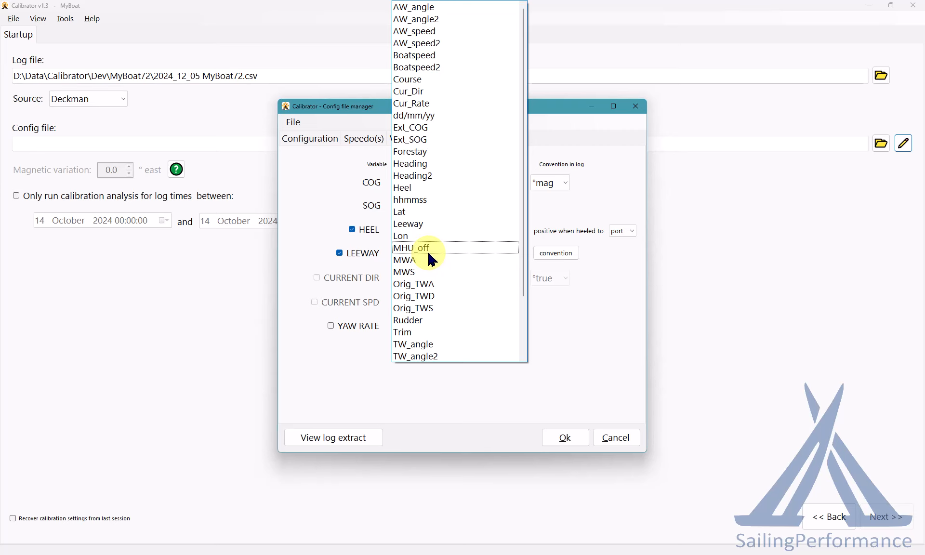
left_click(422, 225)
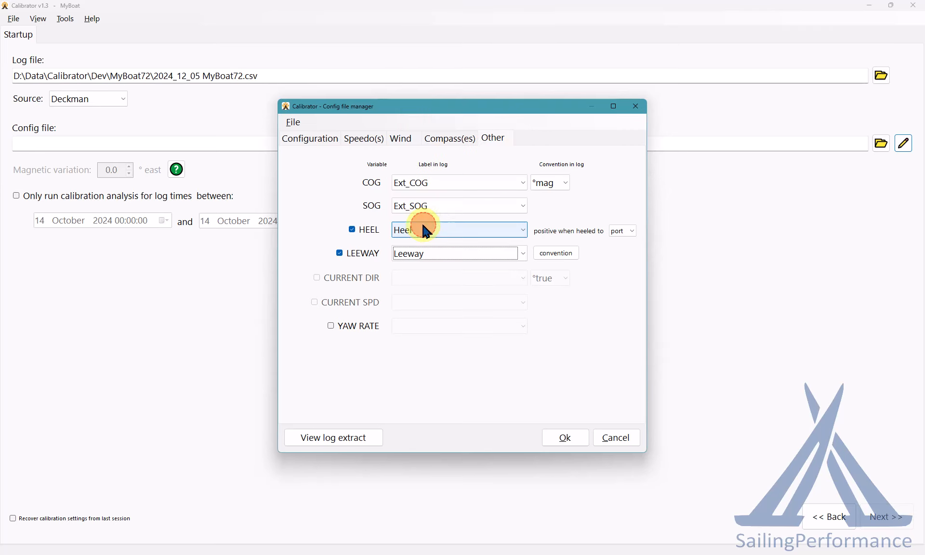
left_click(558, 255)
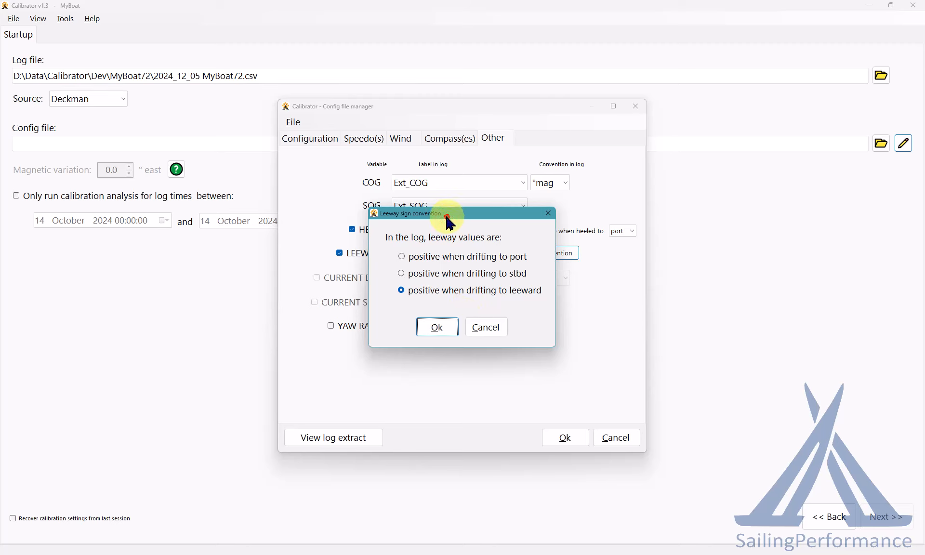
left_click_drag(446, 214, 511, 226)
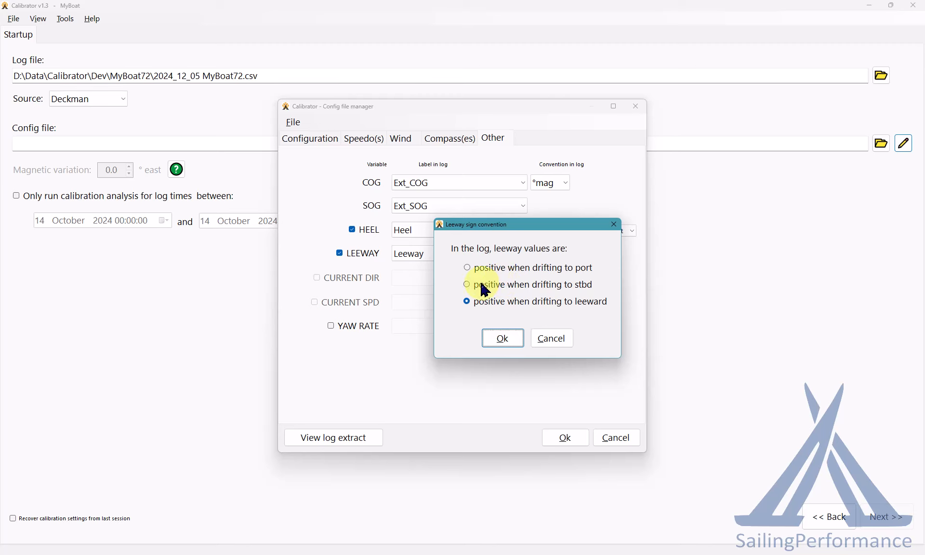
left_click(480, 267)
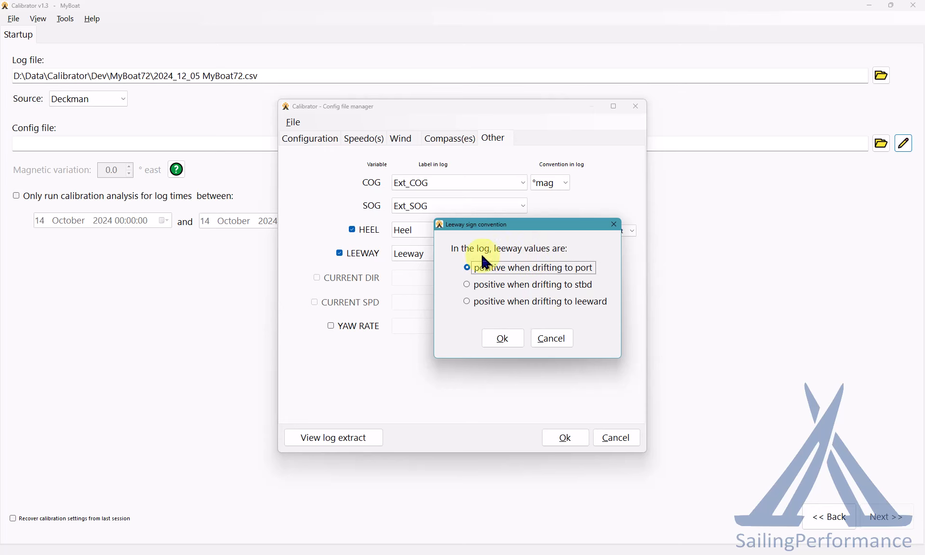
left_click(511, 342)
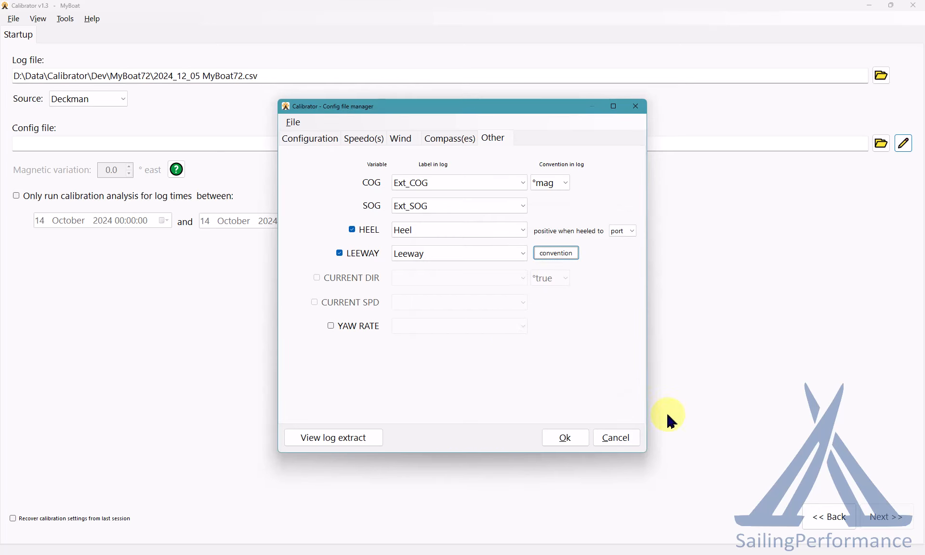
Save the configuration over the existing CalibratorConfigFile_MyBoat.json in the MyBoat72 folder and load the log data
left_click(578, 439)
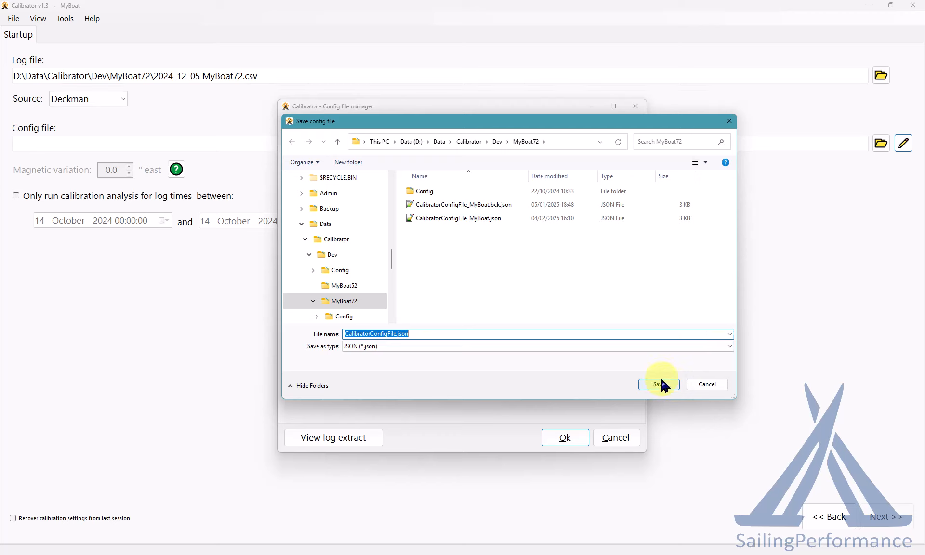
double_click(462, 220)
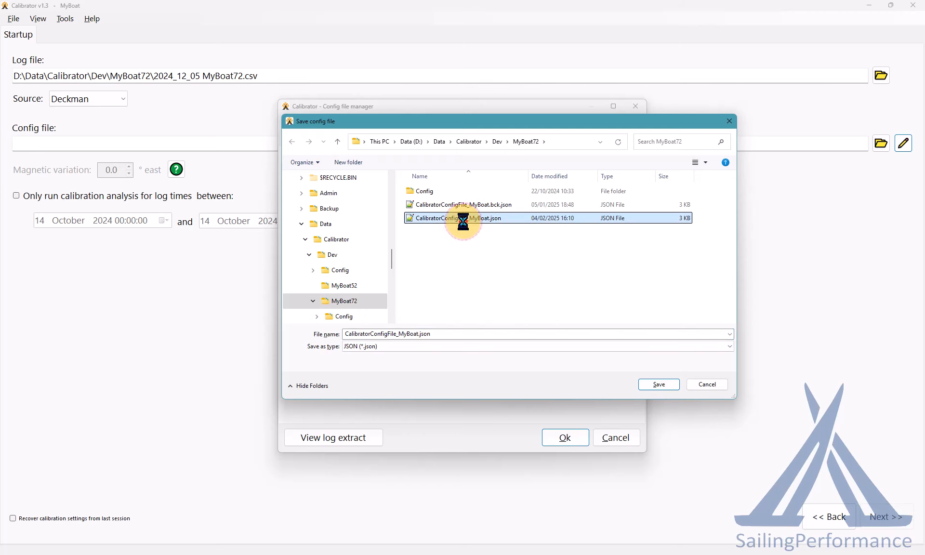
left_click(491, 285)
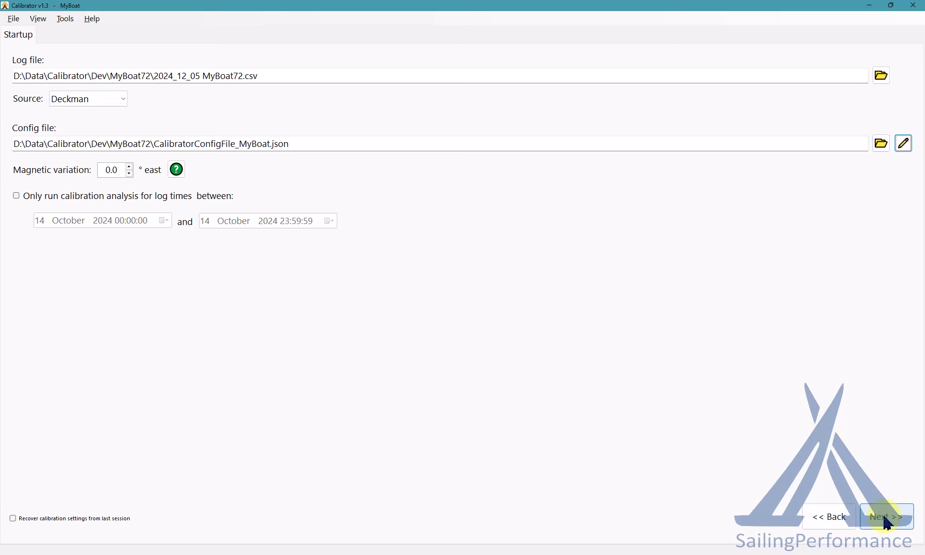
left_click(888, 523)
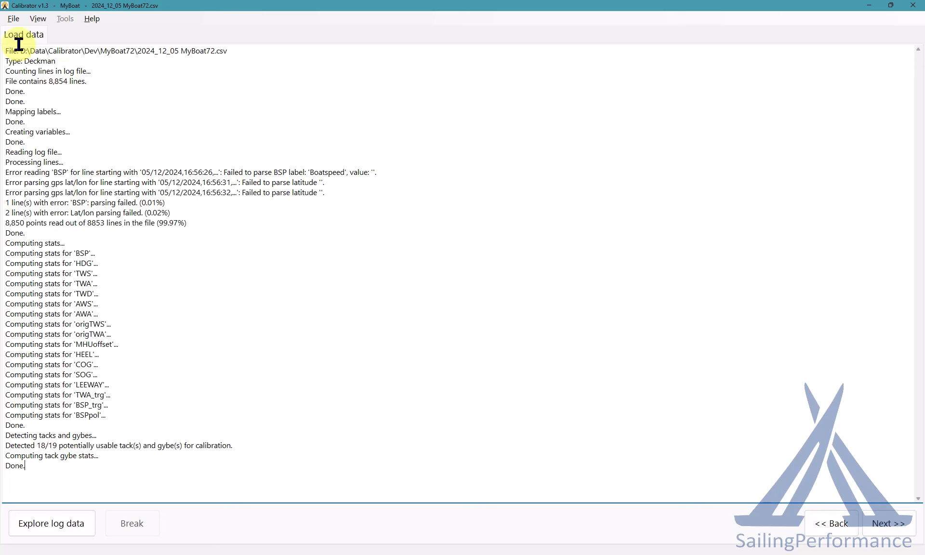
Open the bug report procedure
left_click(13, 19)
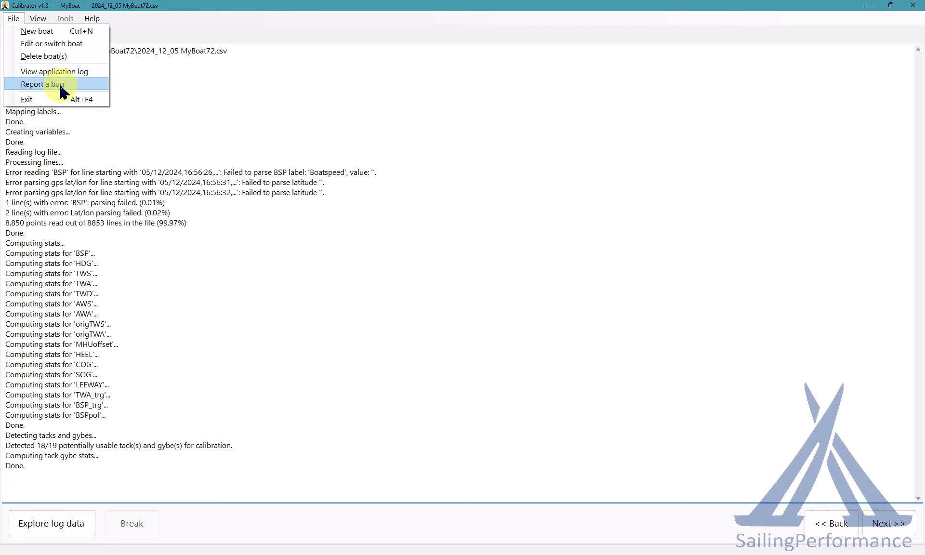
left_click(53, 84)
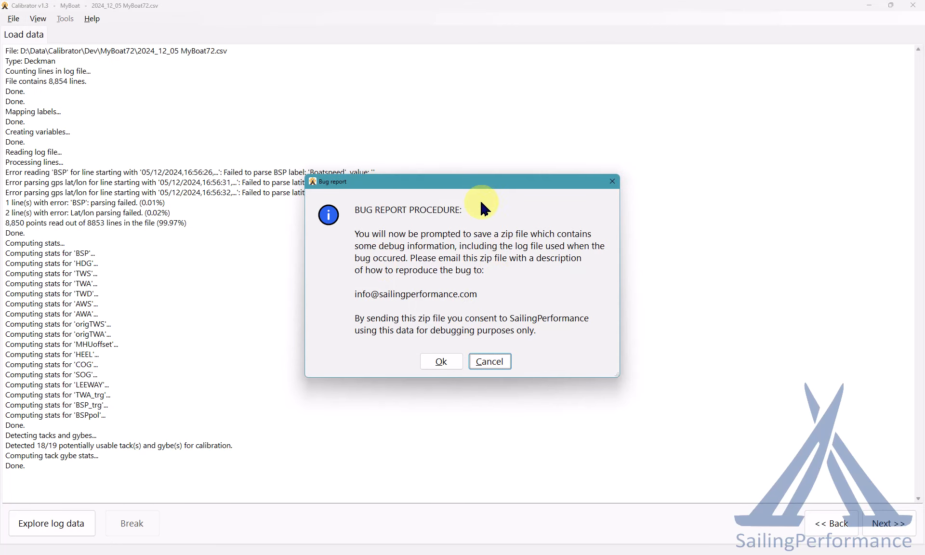